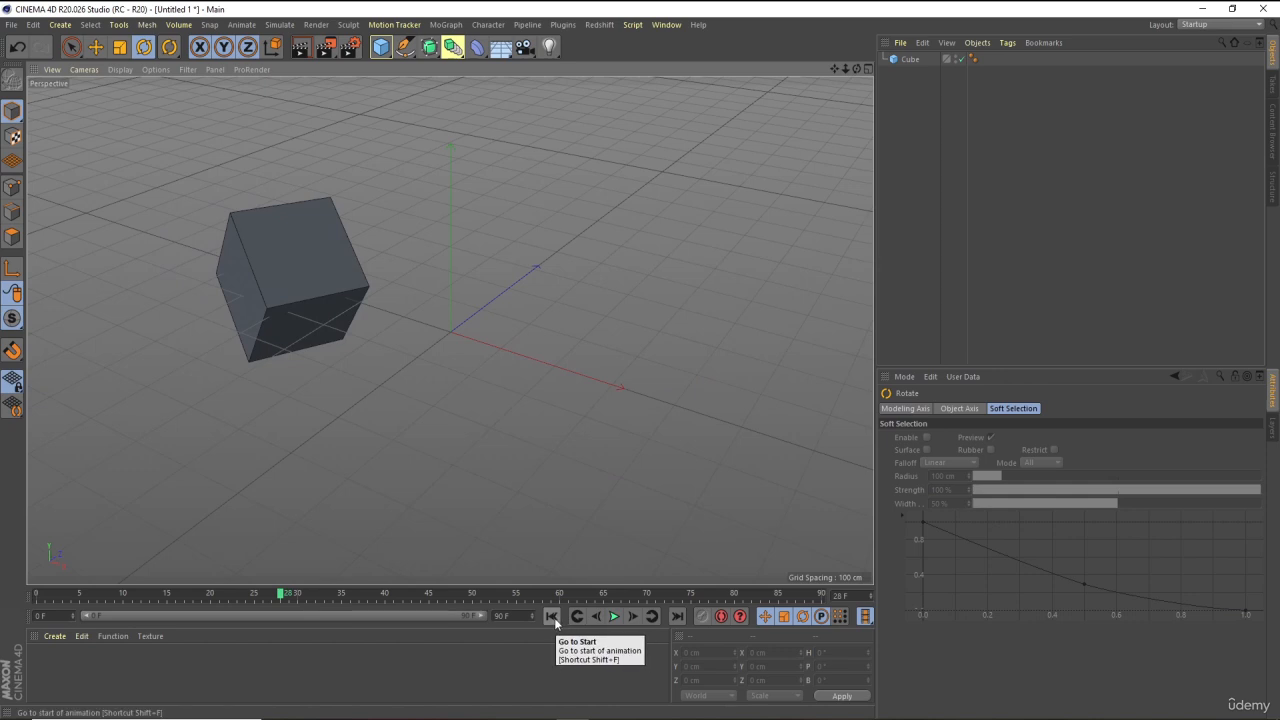
Jump to the start of the animation and render the current view in the viewport
click(552, 616)
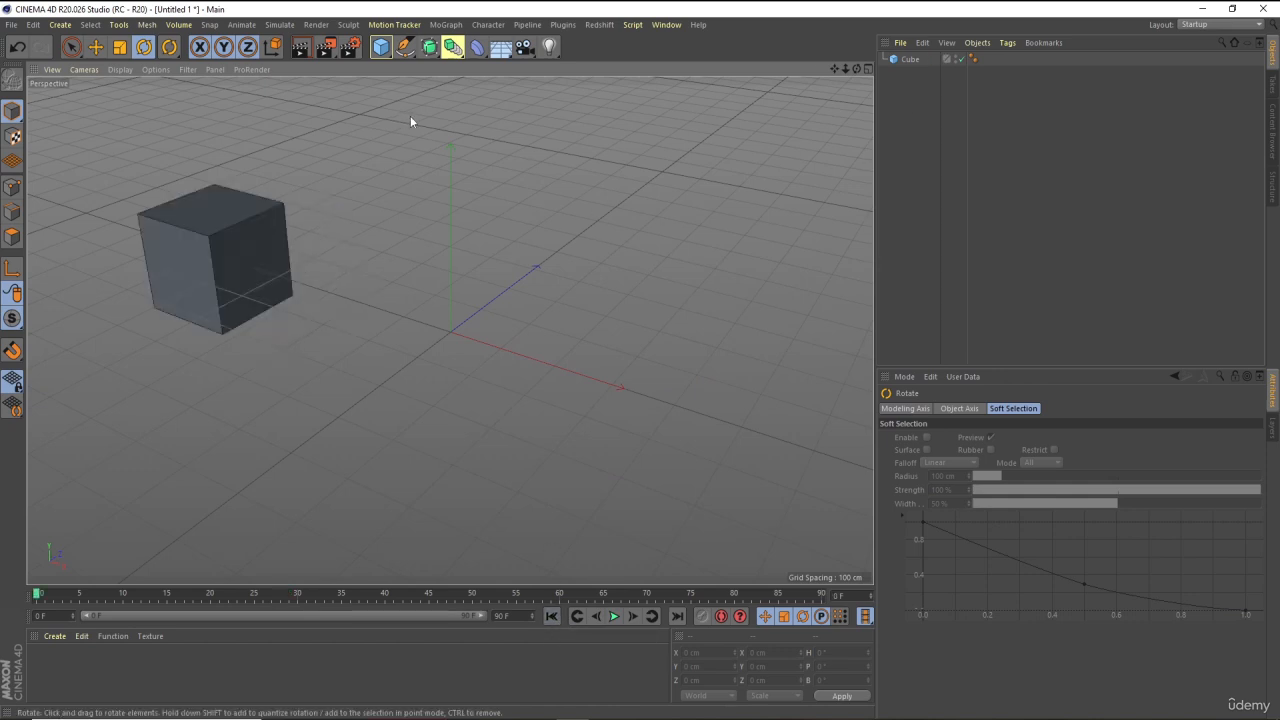
key(ctrl+r)
scroll(410, 117, down, 3)
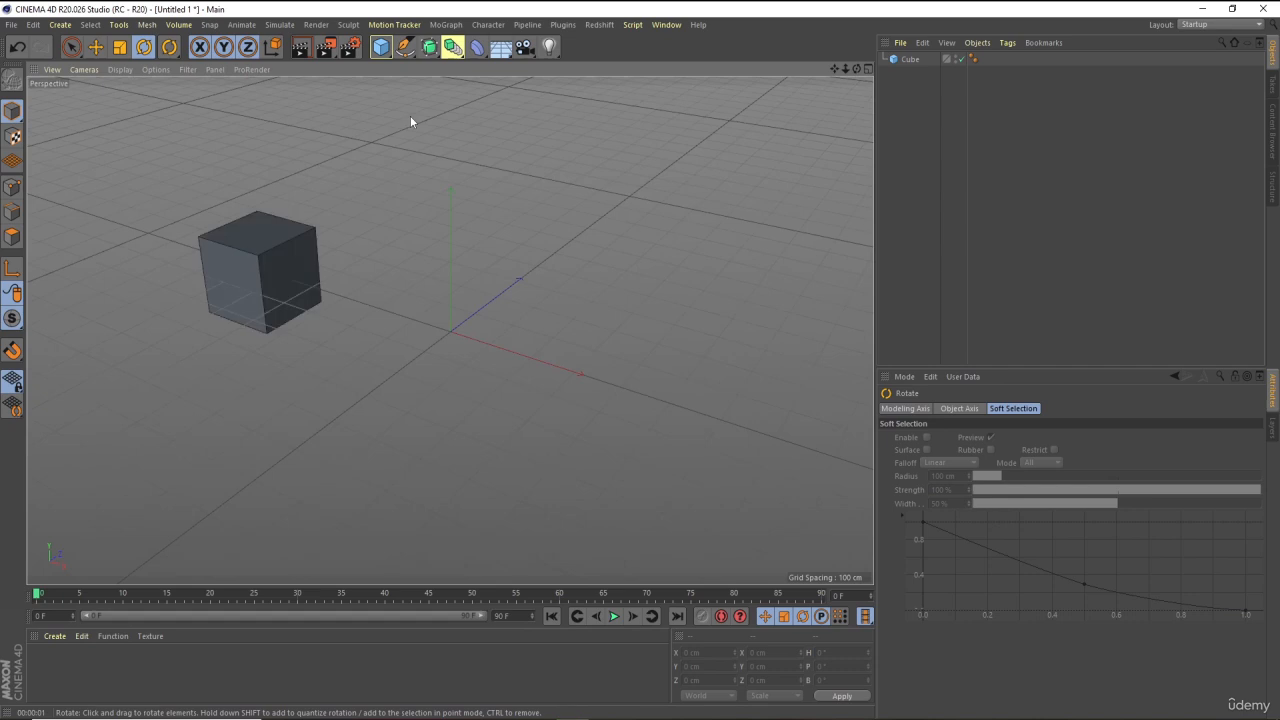
scroll(443, 208, up, 2)
key(ctrl+r)
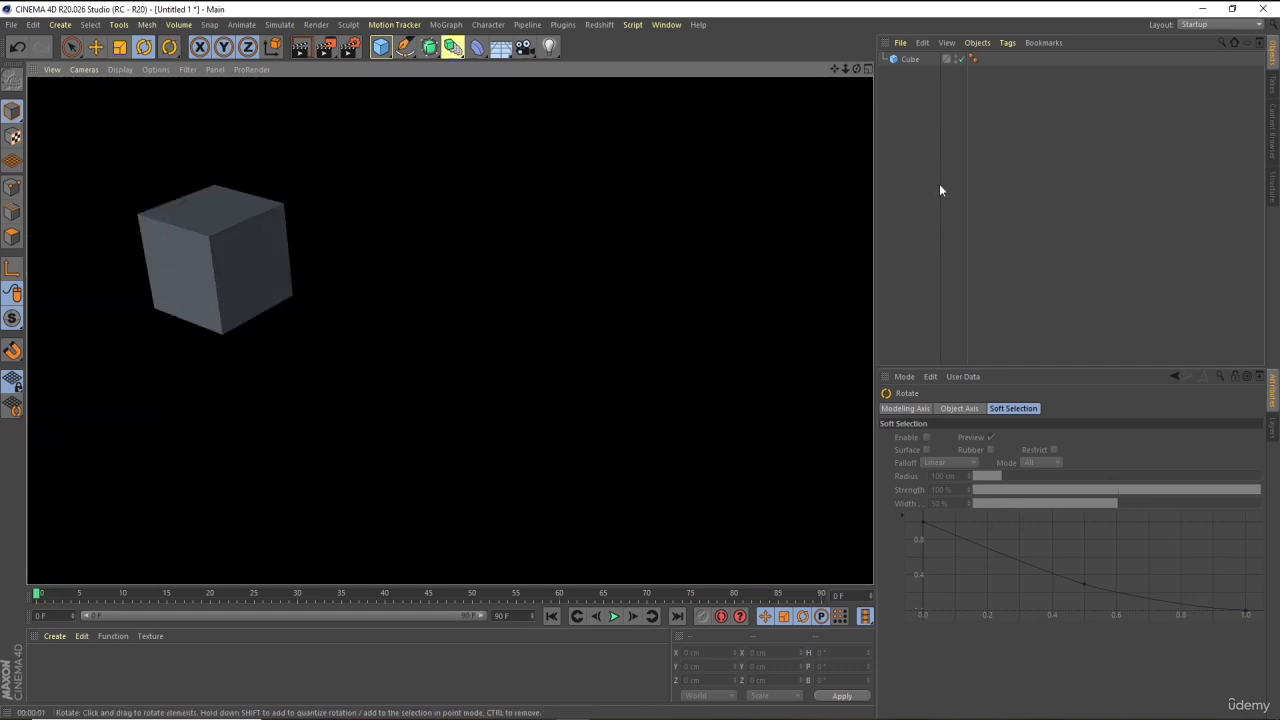
click(1114, 182)
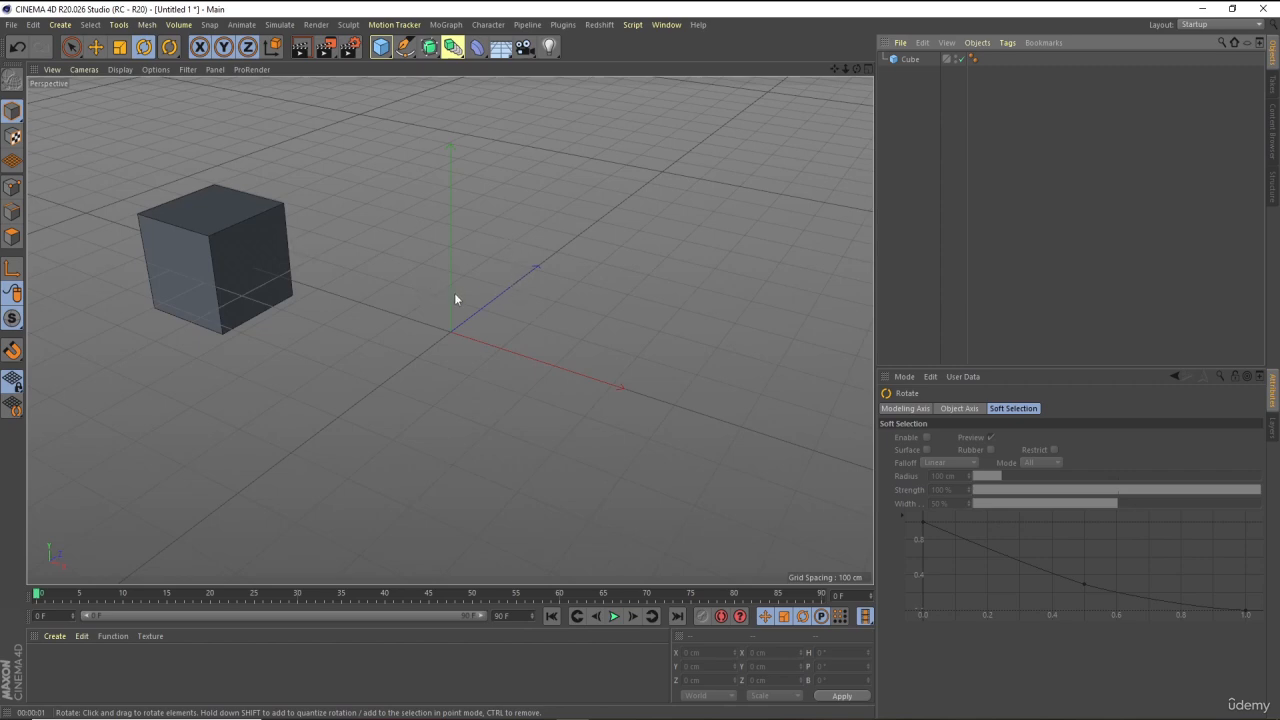
Render the scene to the Picture Viewer and examine its image save options, cancelling without saving
click(325, 48)
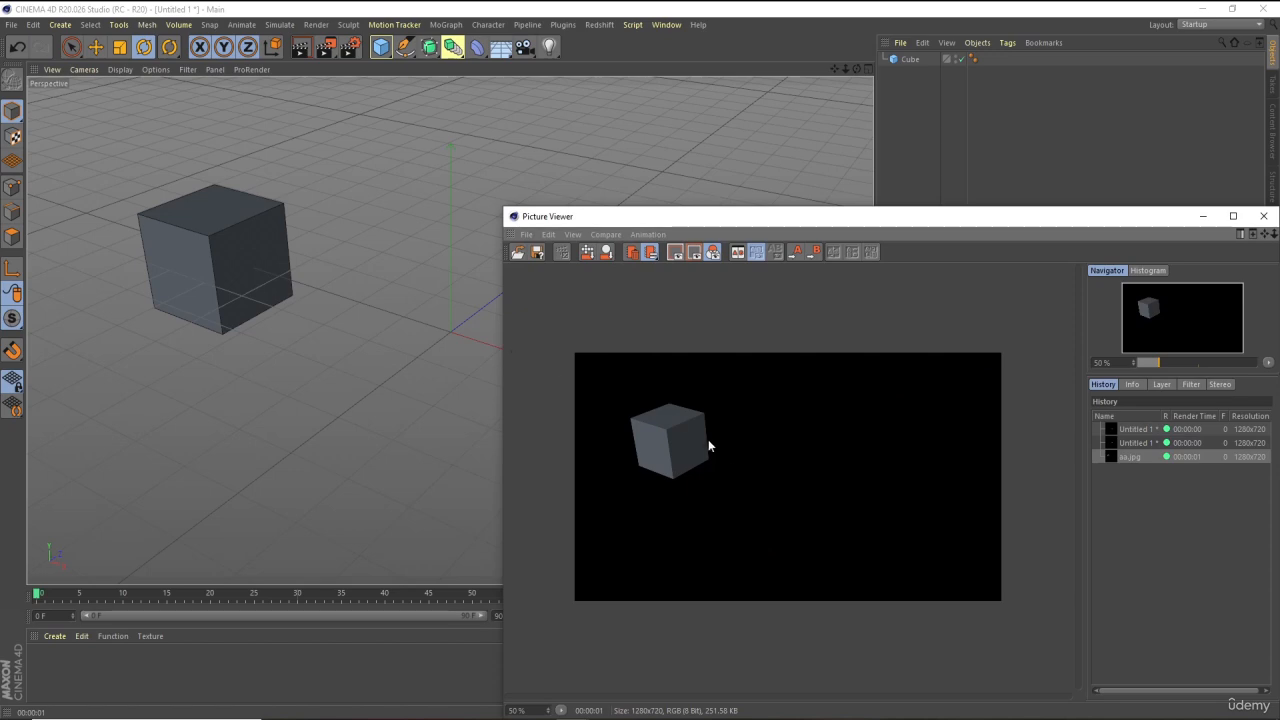
drag(750, 218, 576, 125)
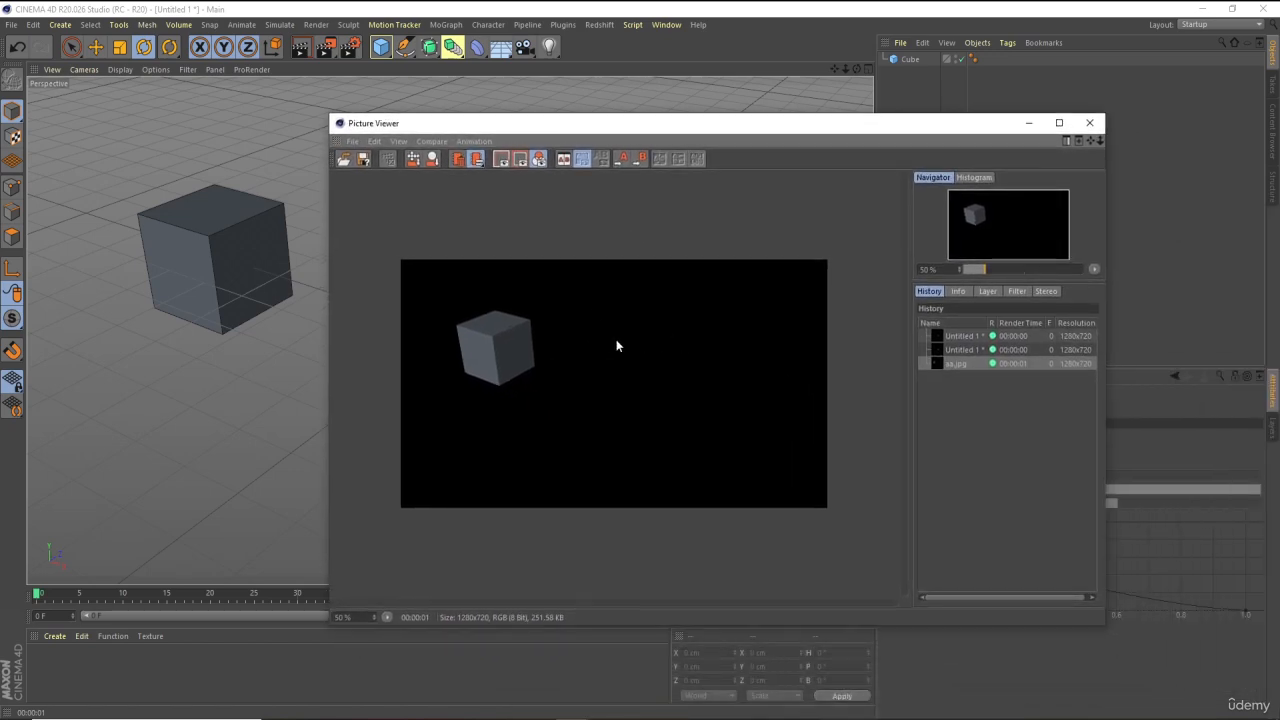
click(365, 159)
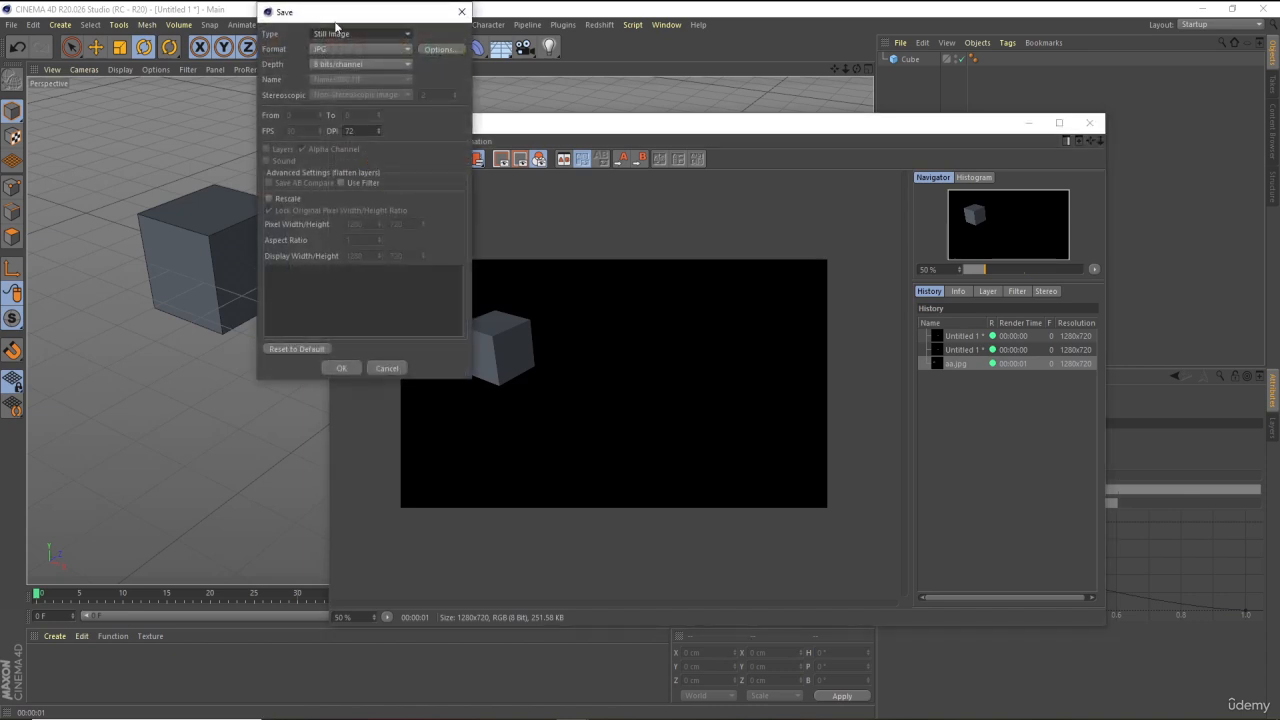
drag(325, 16, 614, 155)
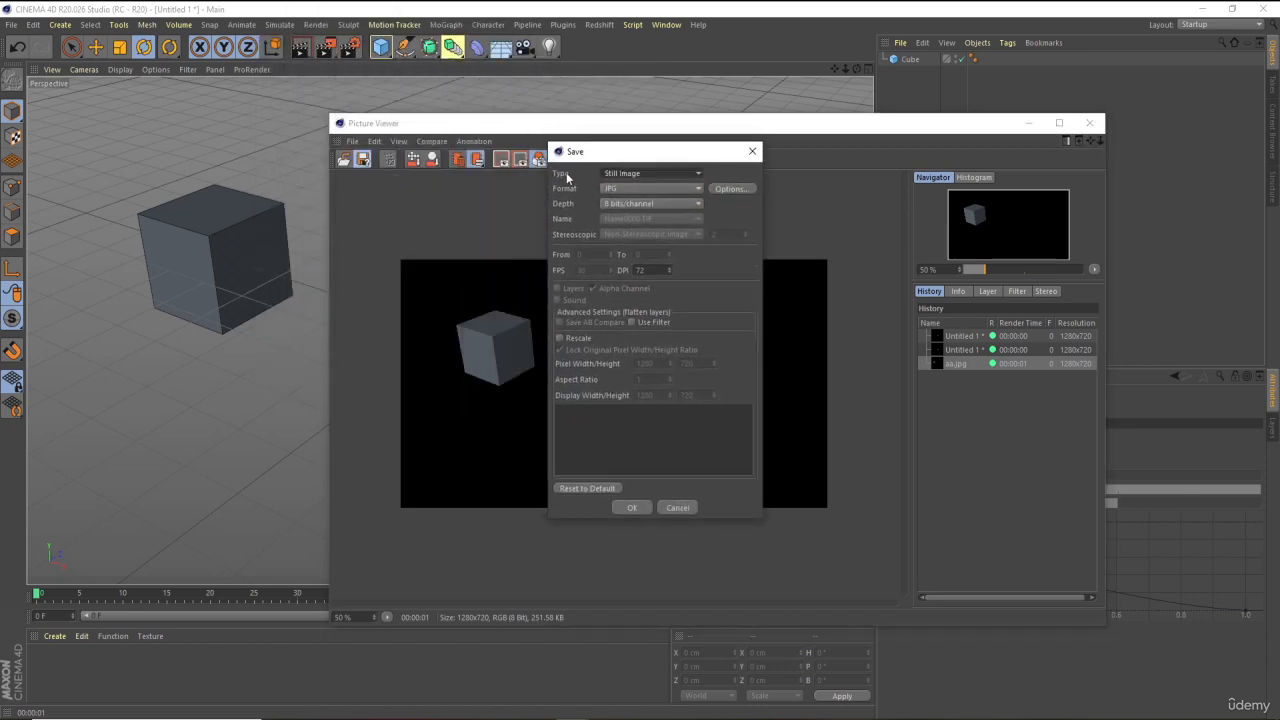
click(629, 175)
click(629, 175)
click(605, 188)
click(605, 188)
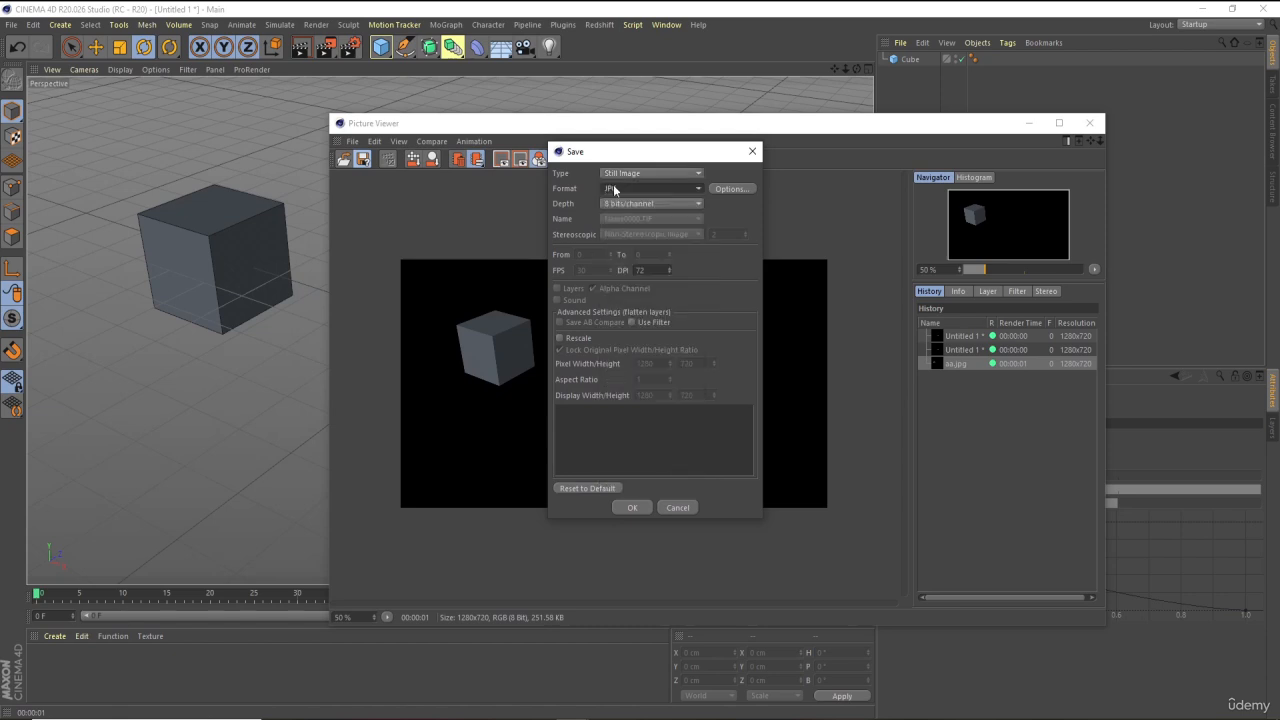
click(631, 205)
click(631, 205)
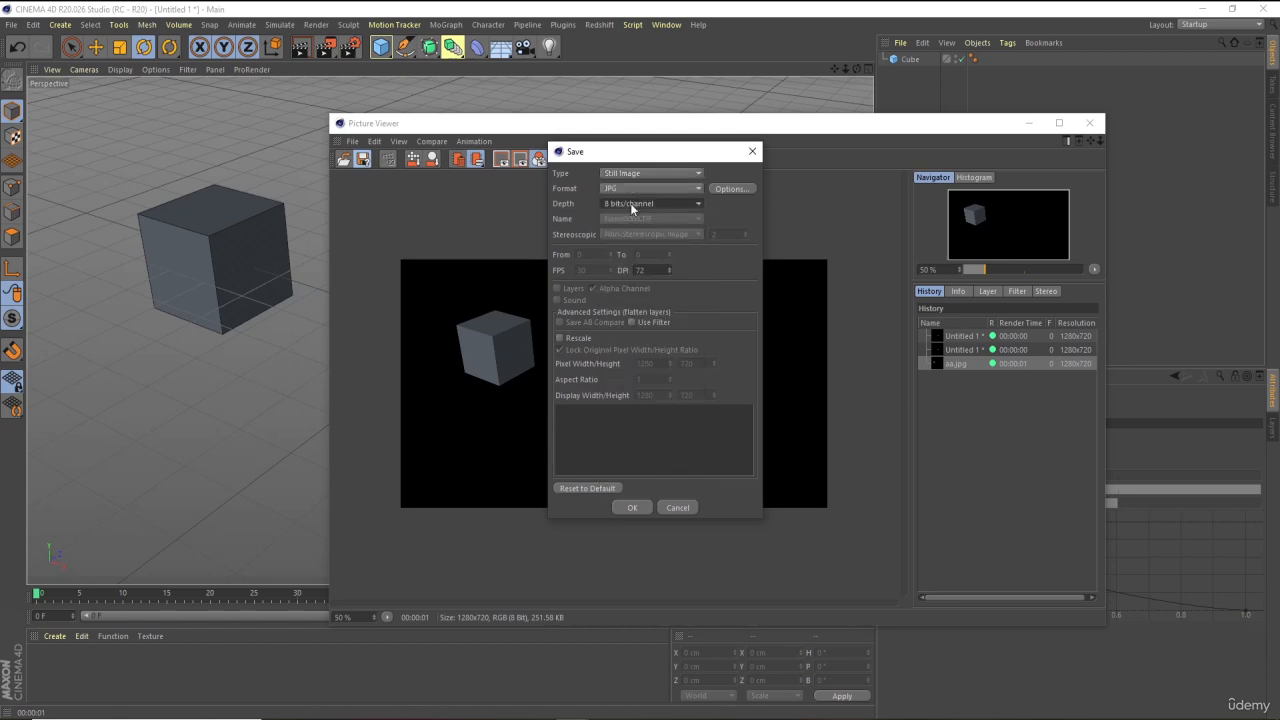
click(626, 507)
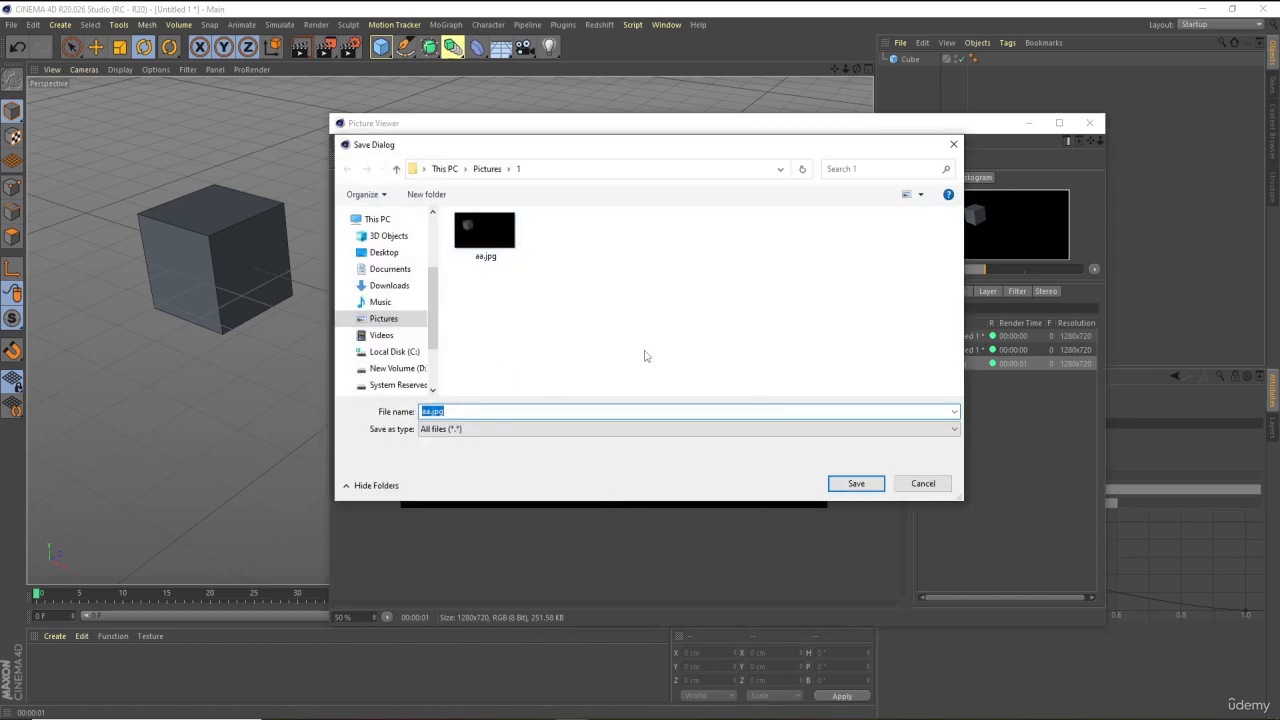
click(913, 486)
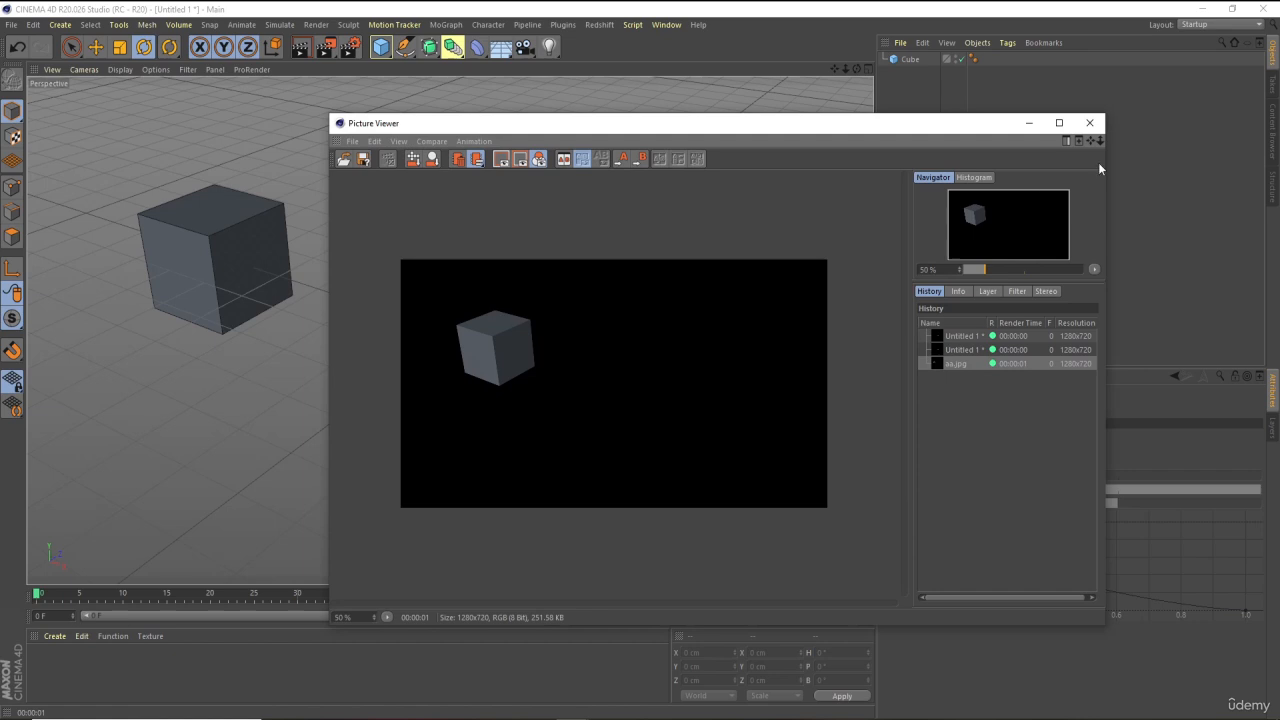
click(1090, 124)
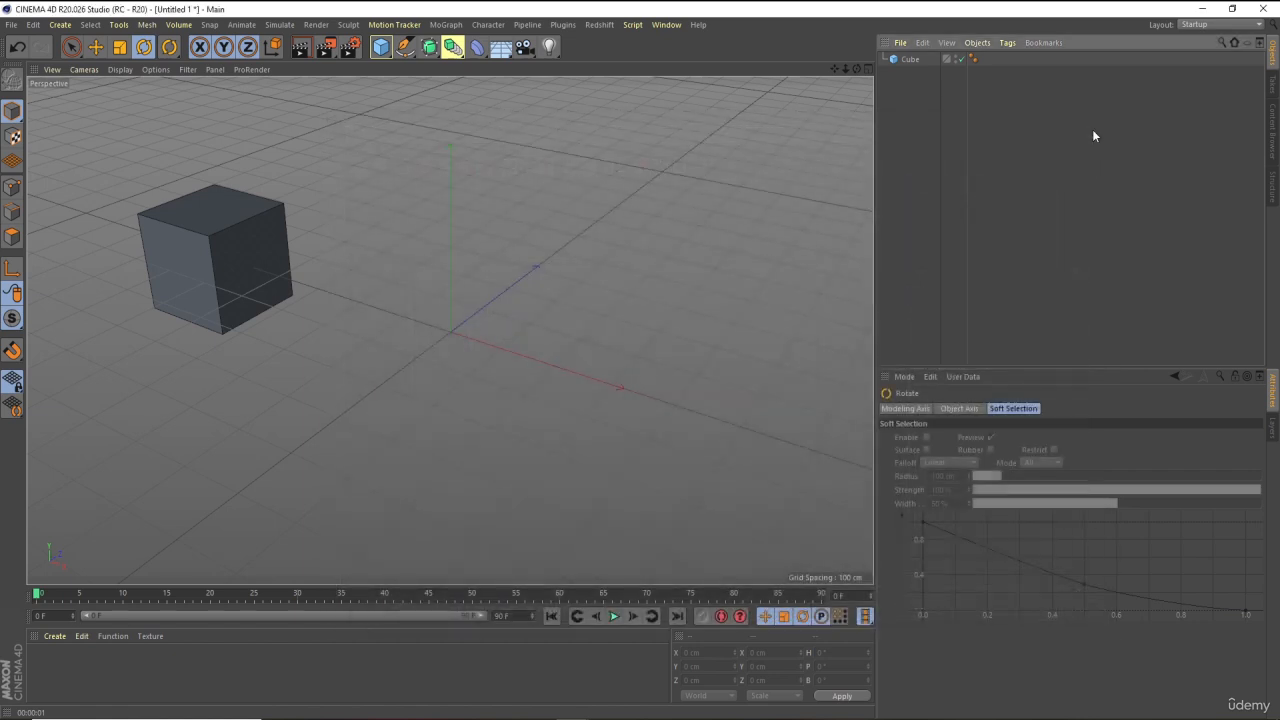
Open the render settings and set the output width to 1920 and height to 1080 pixels
click(349, 47)
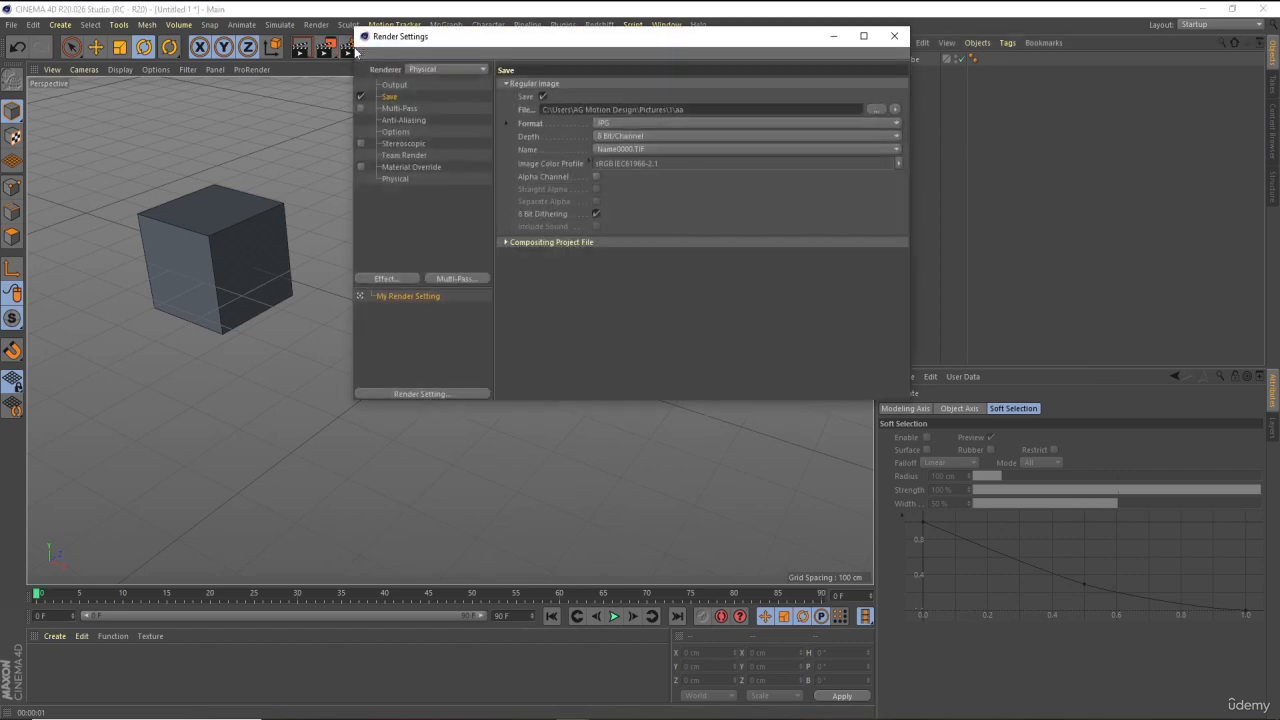
click(390, 86)
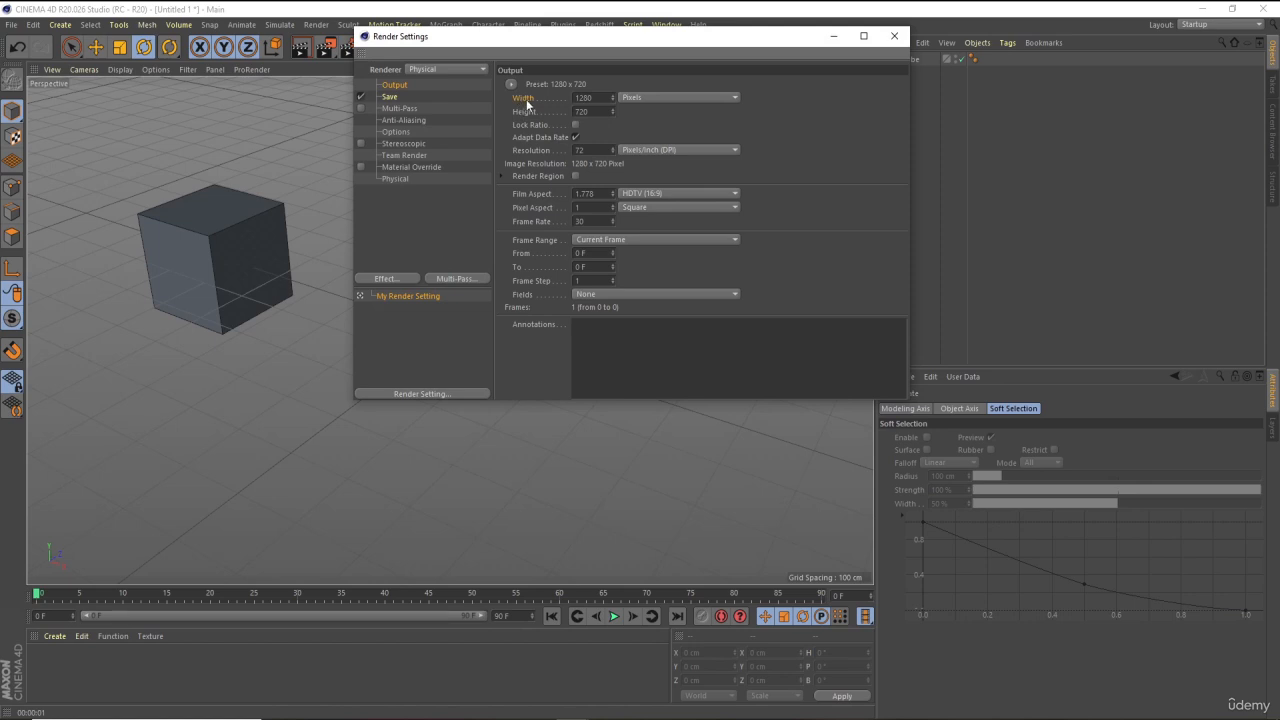
drag(571, 40, 599, 111)
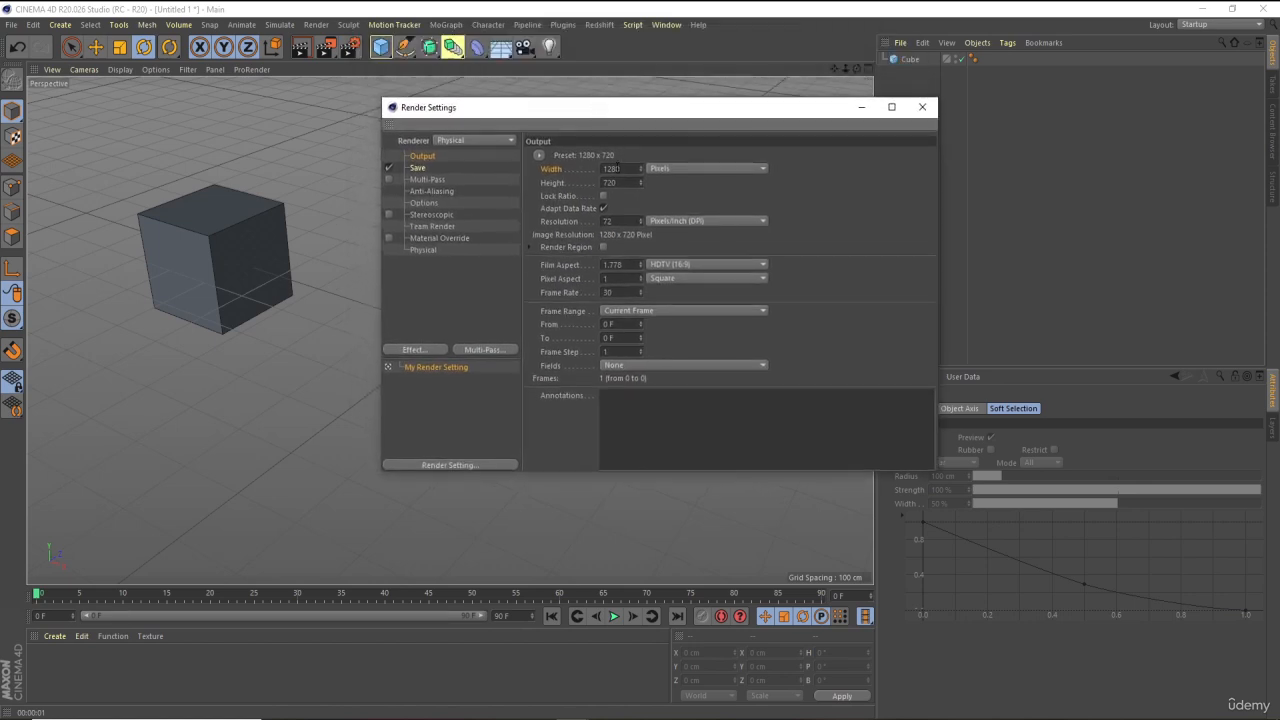
double_click(617, 168)
text(1920)
double_click(621, 183)
text(1080)
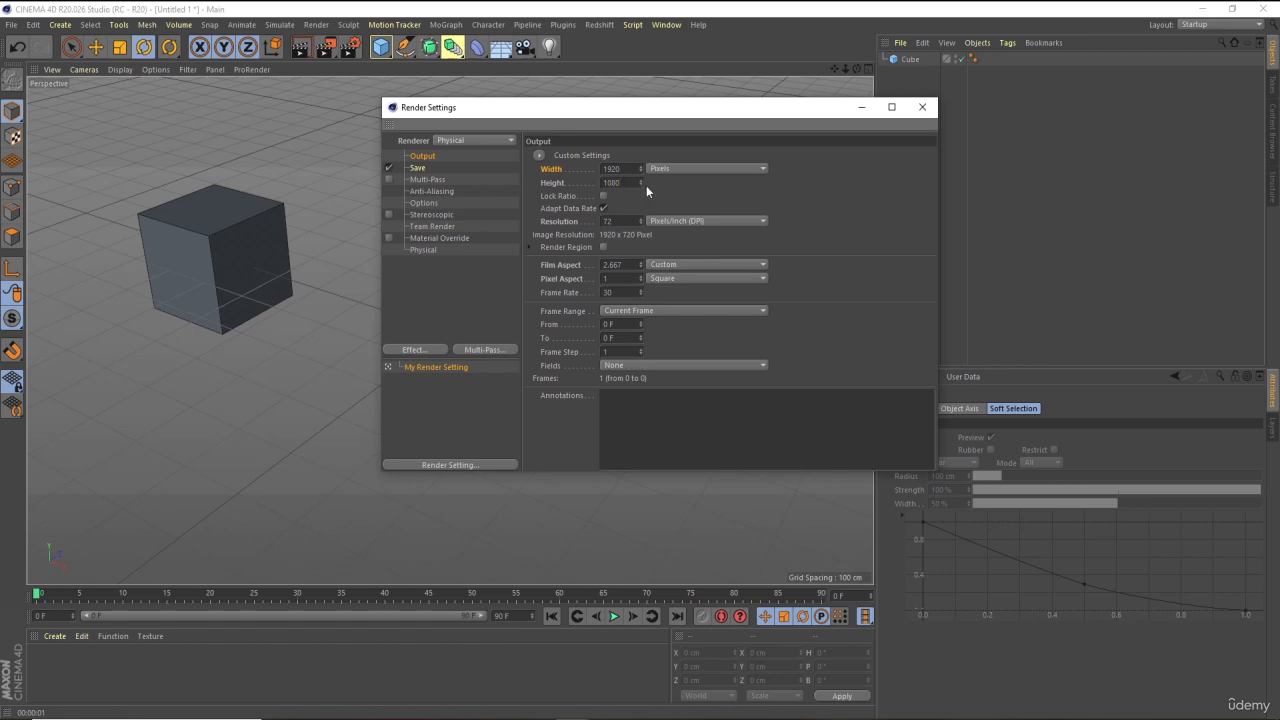
key(Return)
double_click(606, 183)
text(100)
key(Return)
drag(585, 109, 1028, 167)
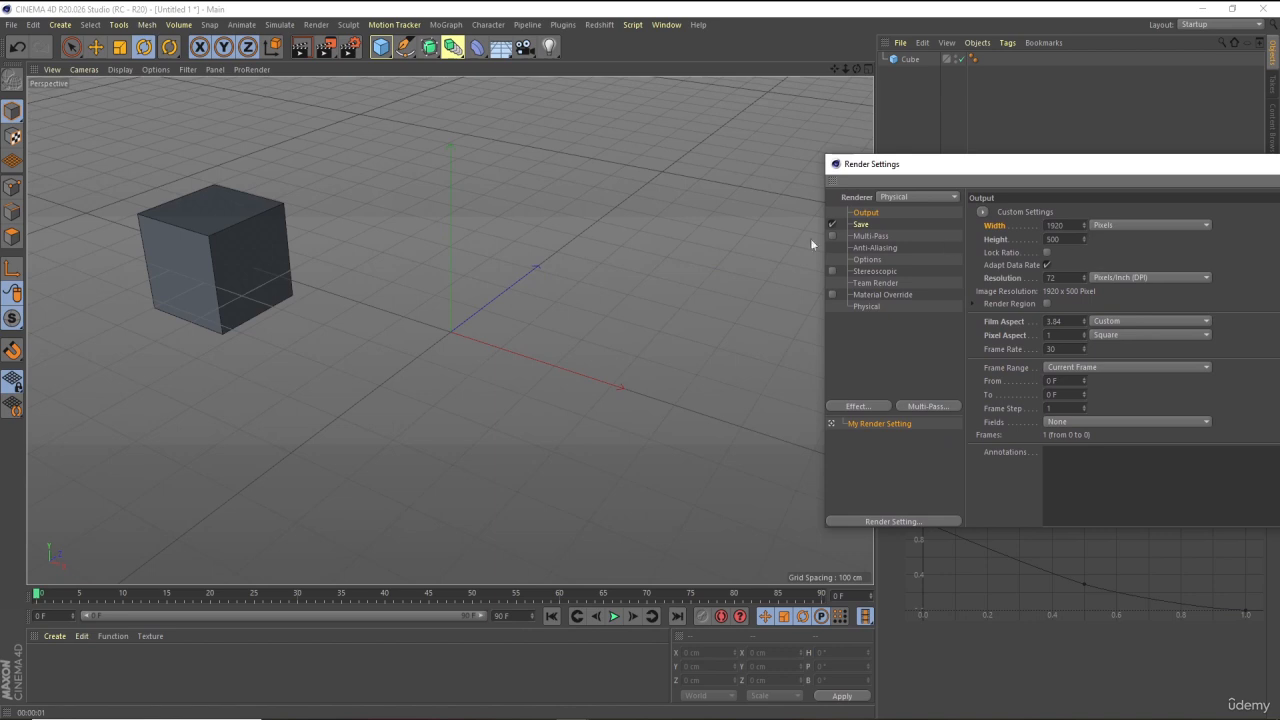
text(1080)
key(Return)
Set the output resolution to 300 pixels per inch and close the render settings
double_click(1051, 277)
drag(963, 176, 543, 96)
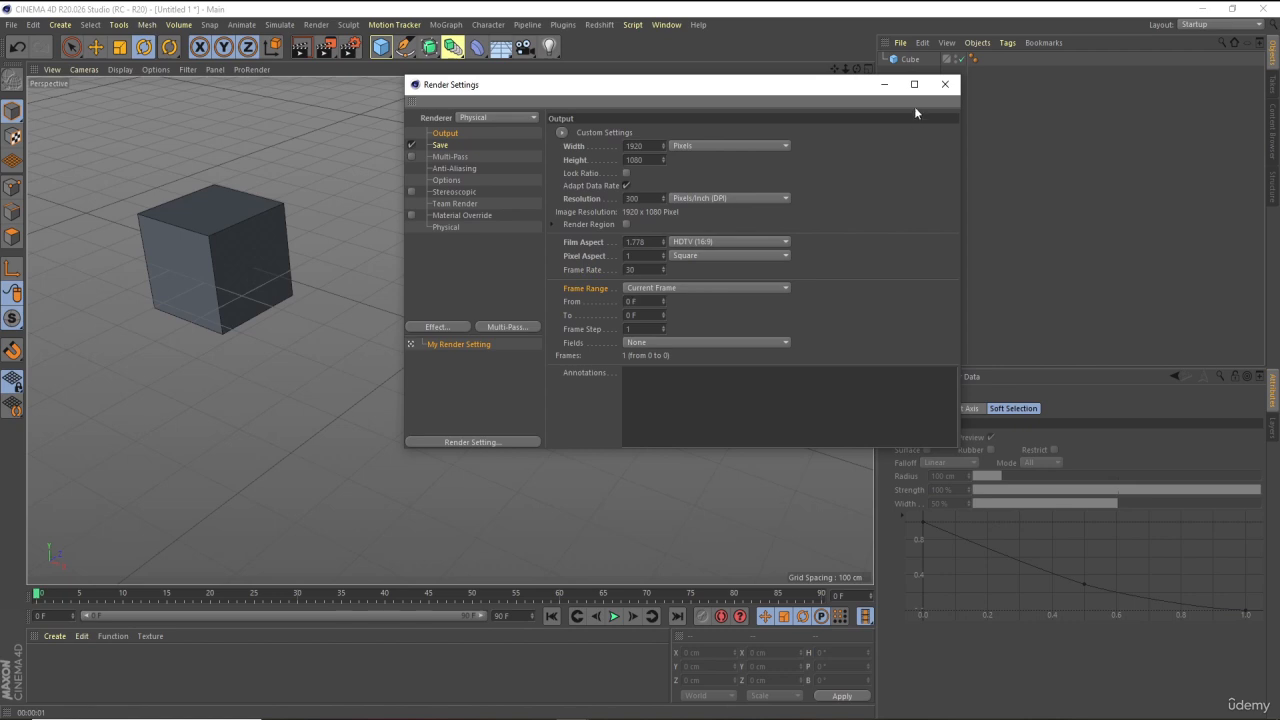
click(885, 86)
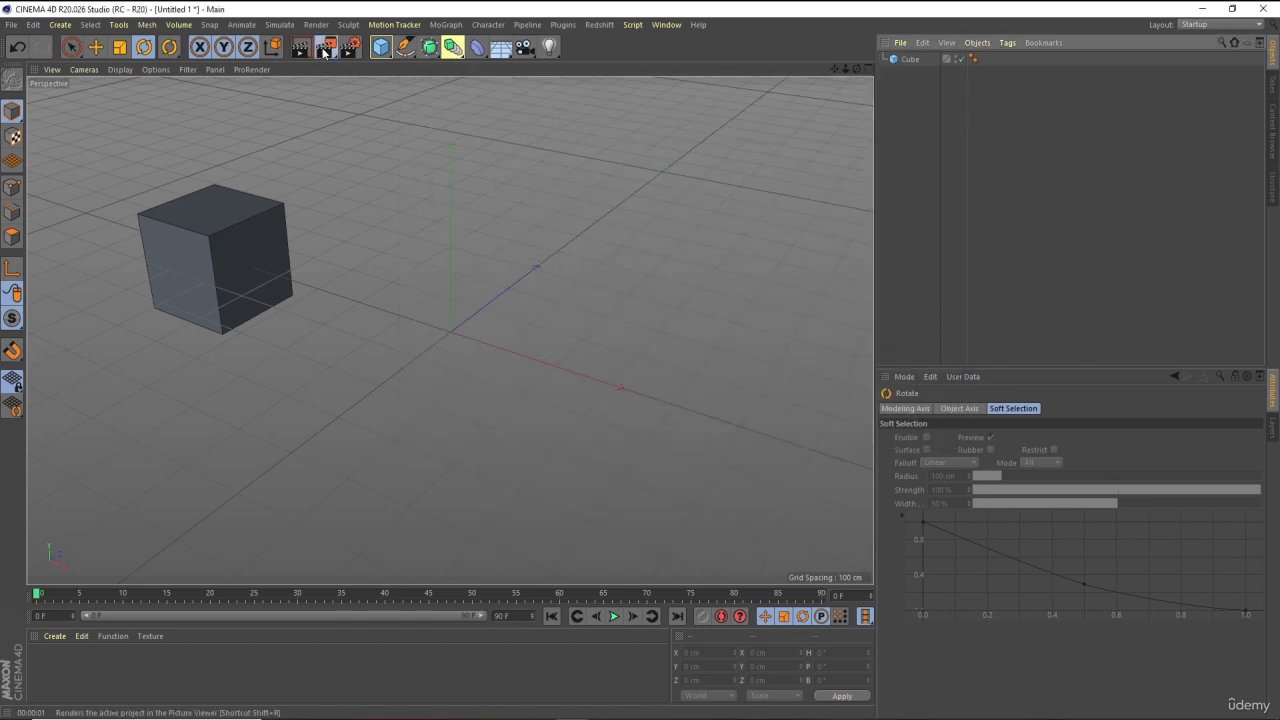
Render the scene to the Picture Viewer at the new output size
click(325, 50)
click(608, 418)
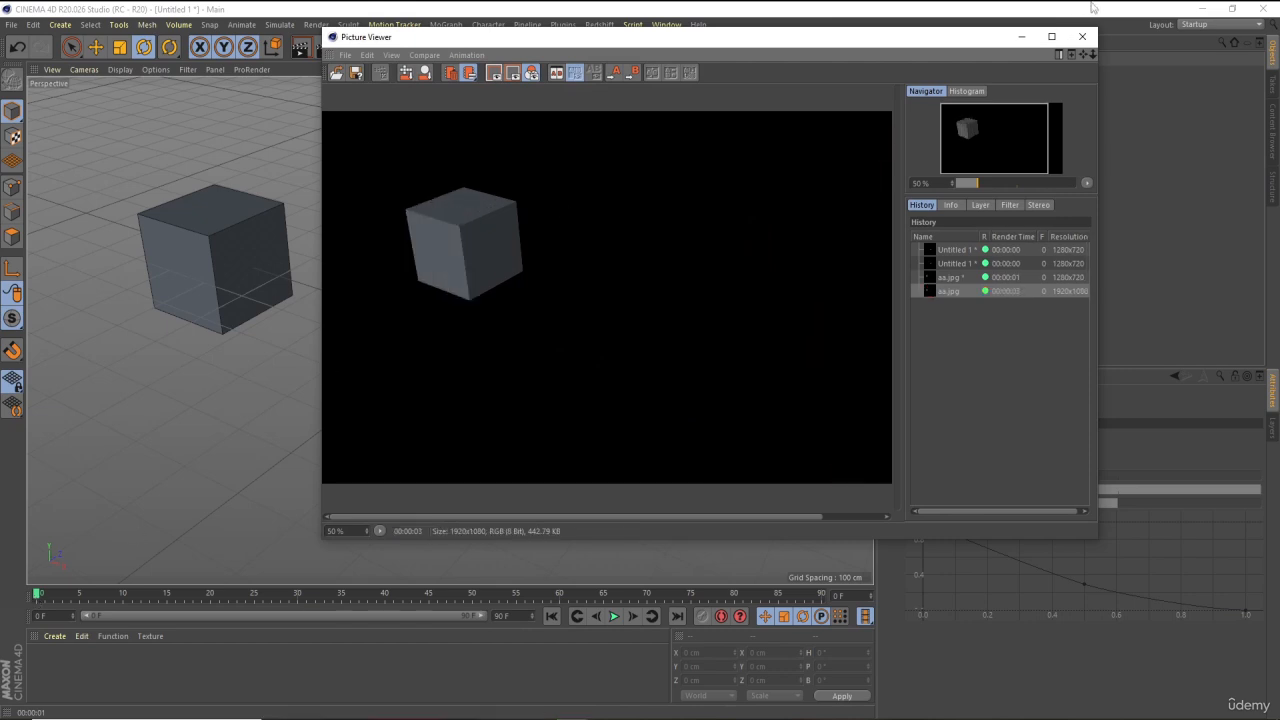
click(1082, 36)
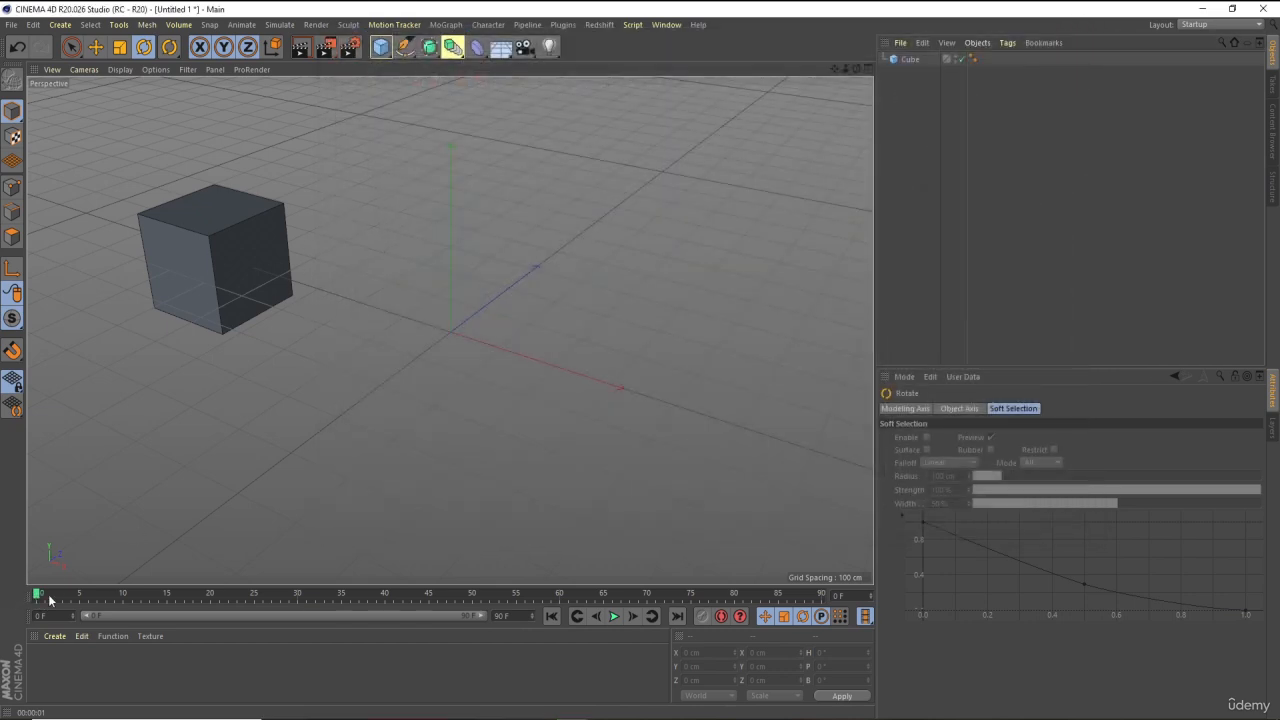
Move the timeline to frame 44 and render that frame to the Picture Viewer
drag(50, 600, 422, 594)
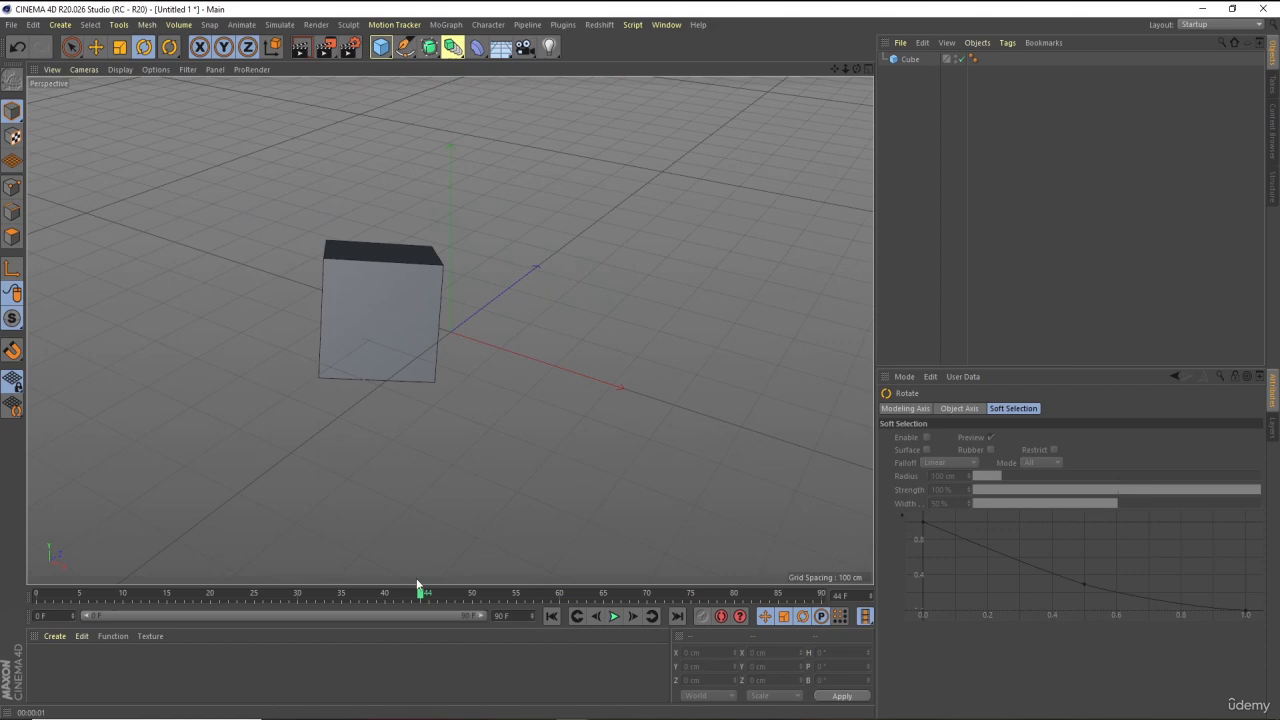
click(352, 46)
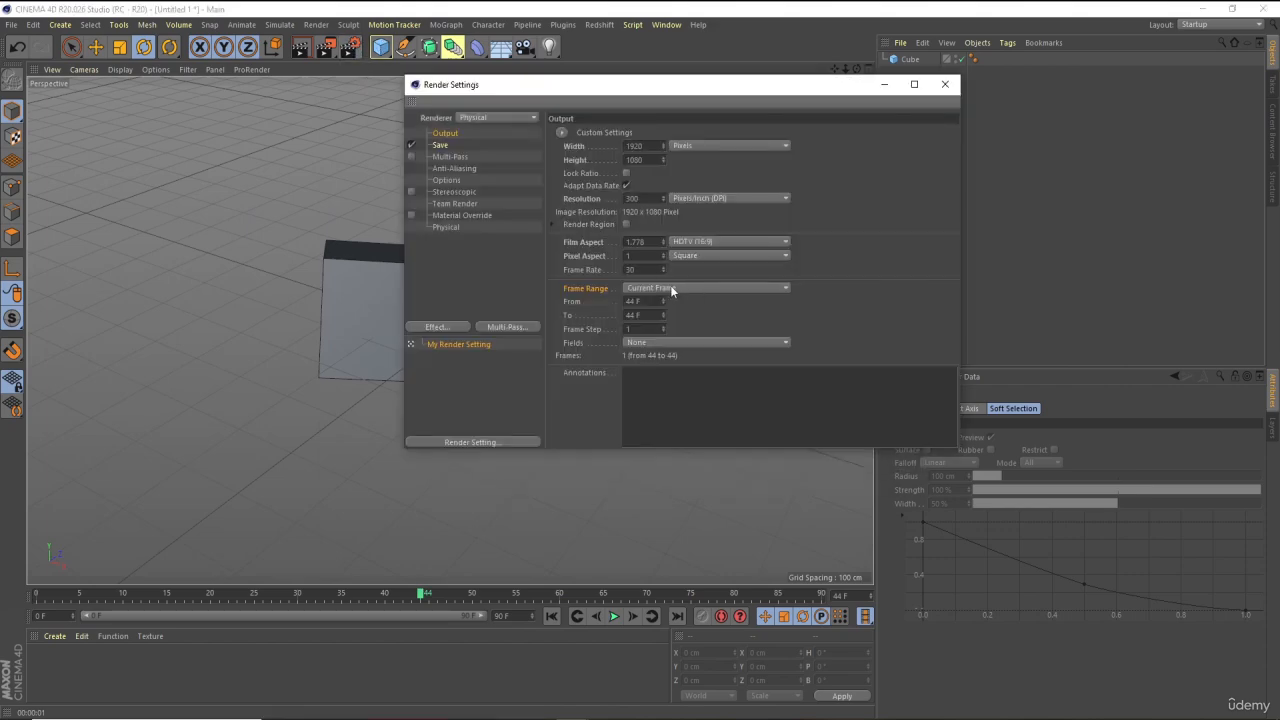
click(884, 85)
click(325, 46)
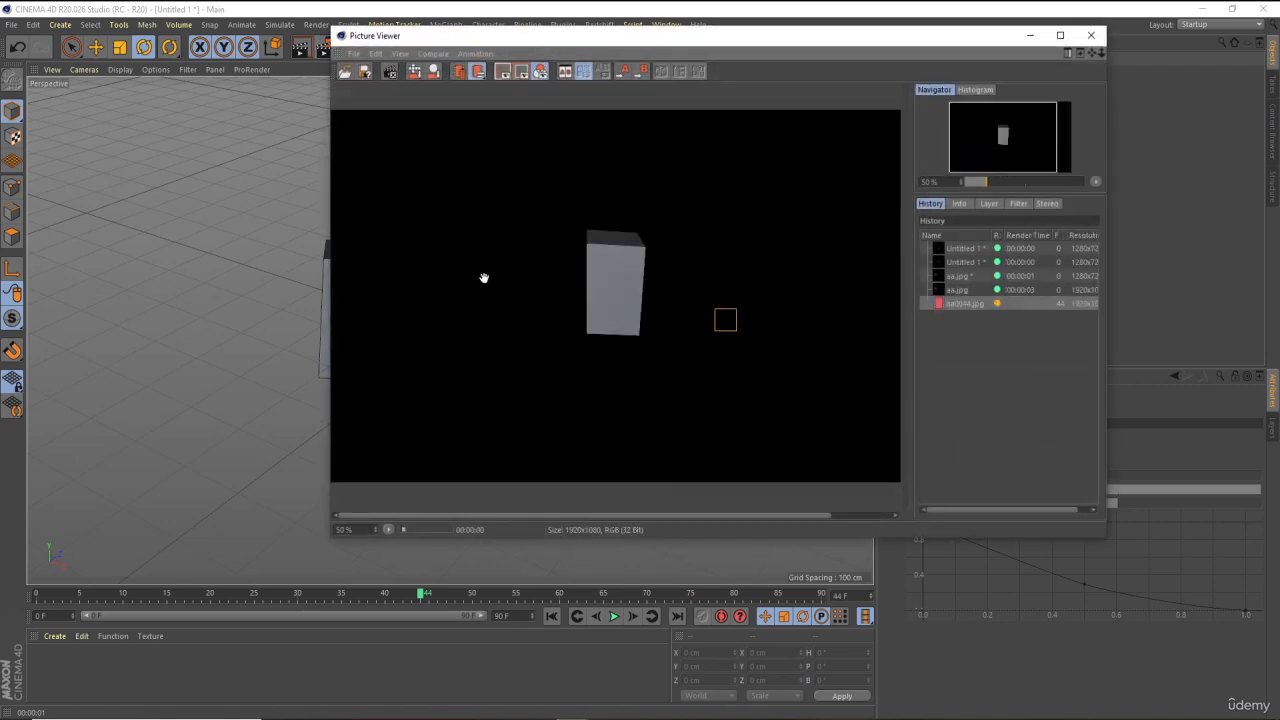
scroll(560, 295, down, 1)
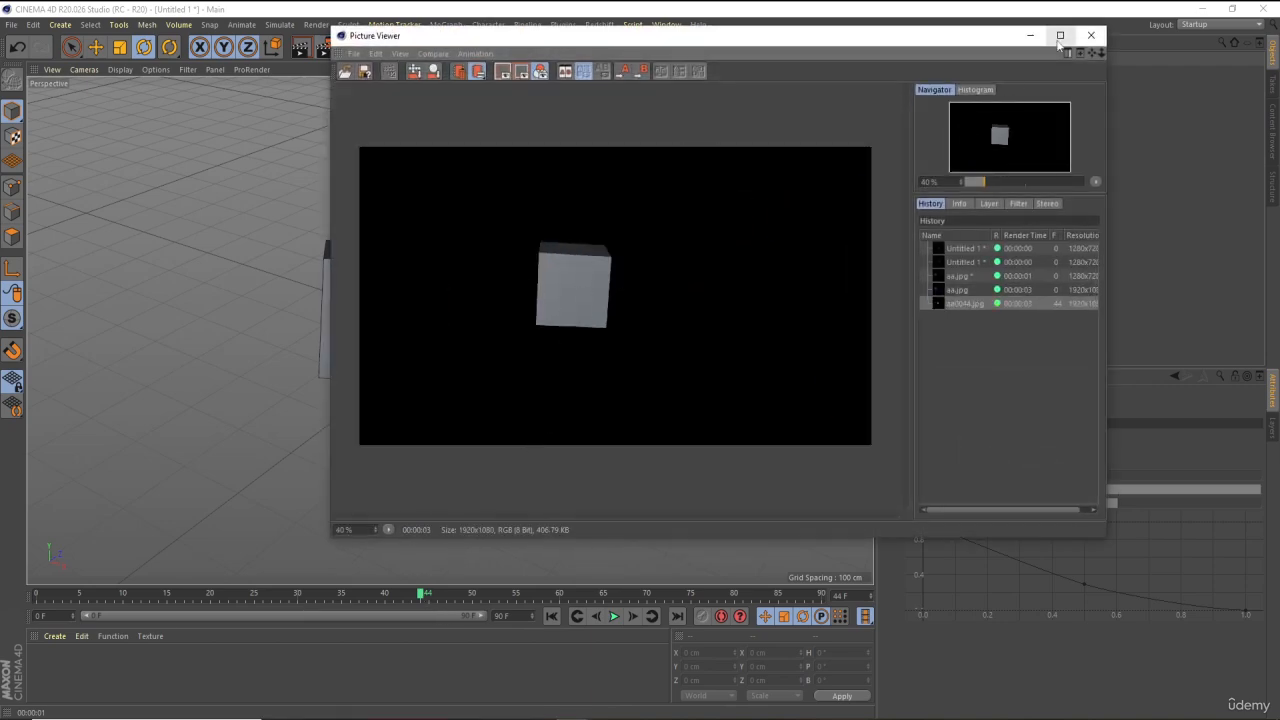
click(1091, 35)
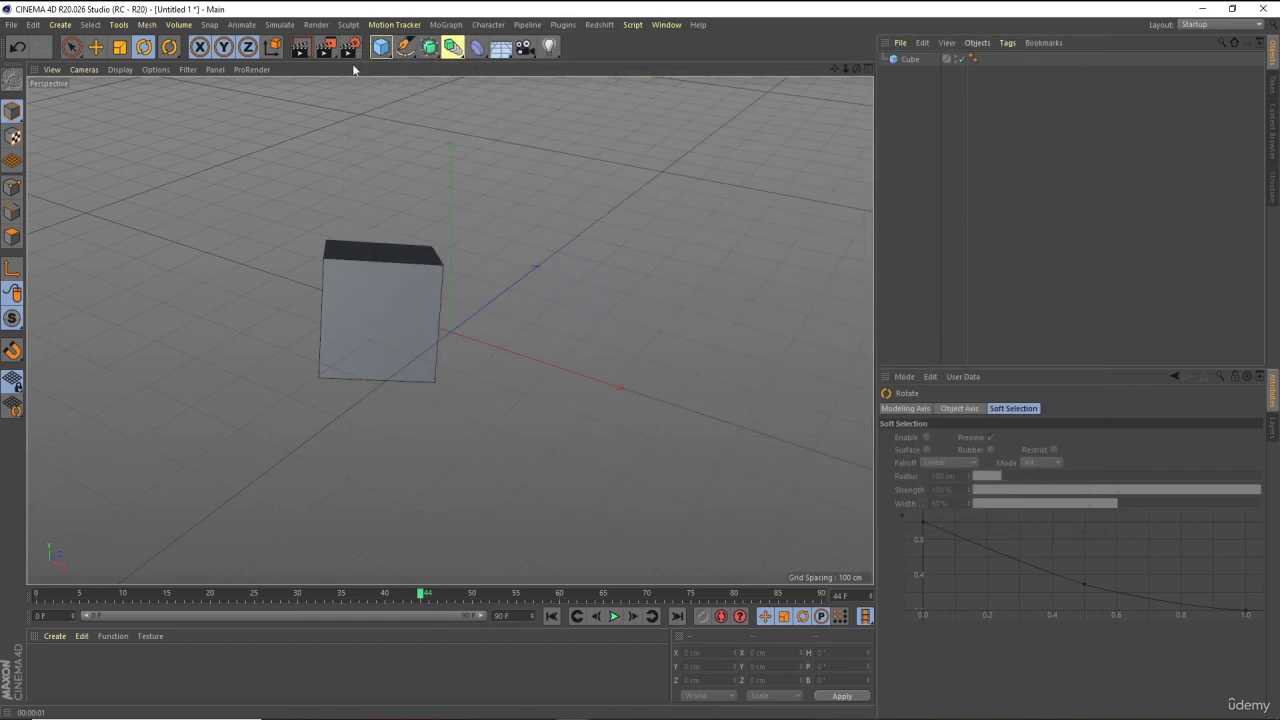
In the render settings, set the frame range to Manual from 0 F to 90 F
click(350, 46)
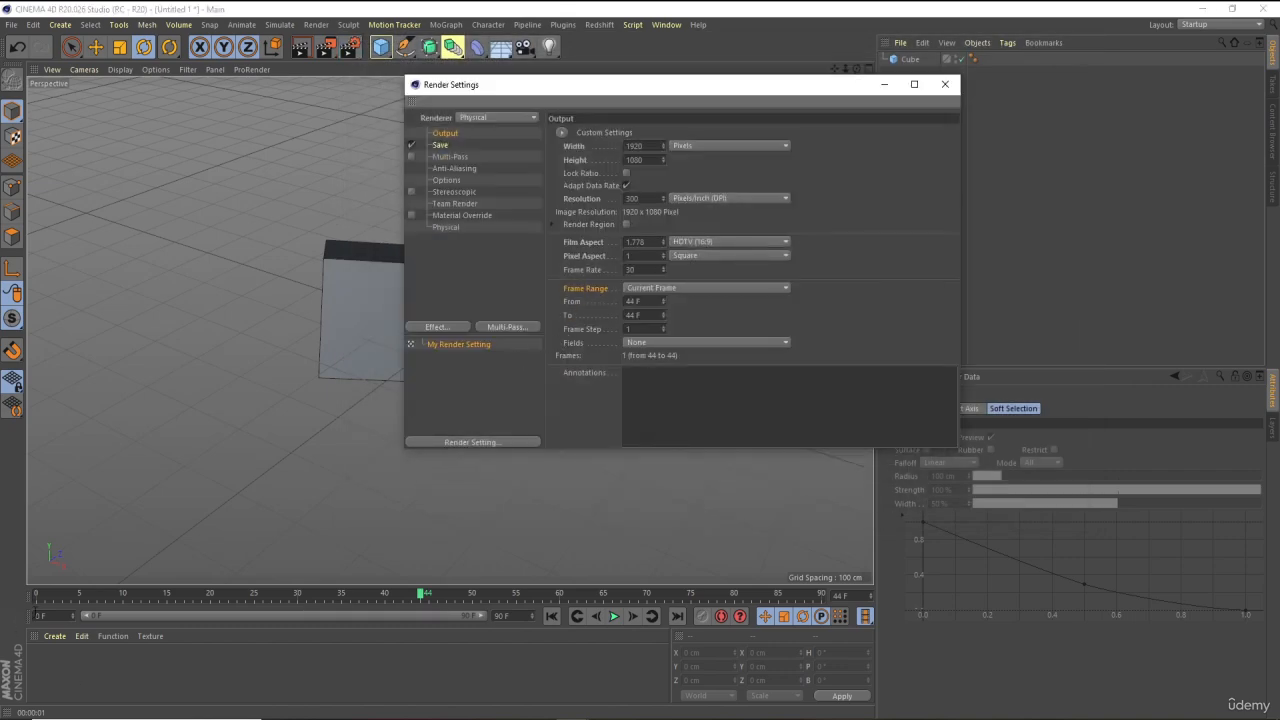
click(638, 287)
click(650, 302)
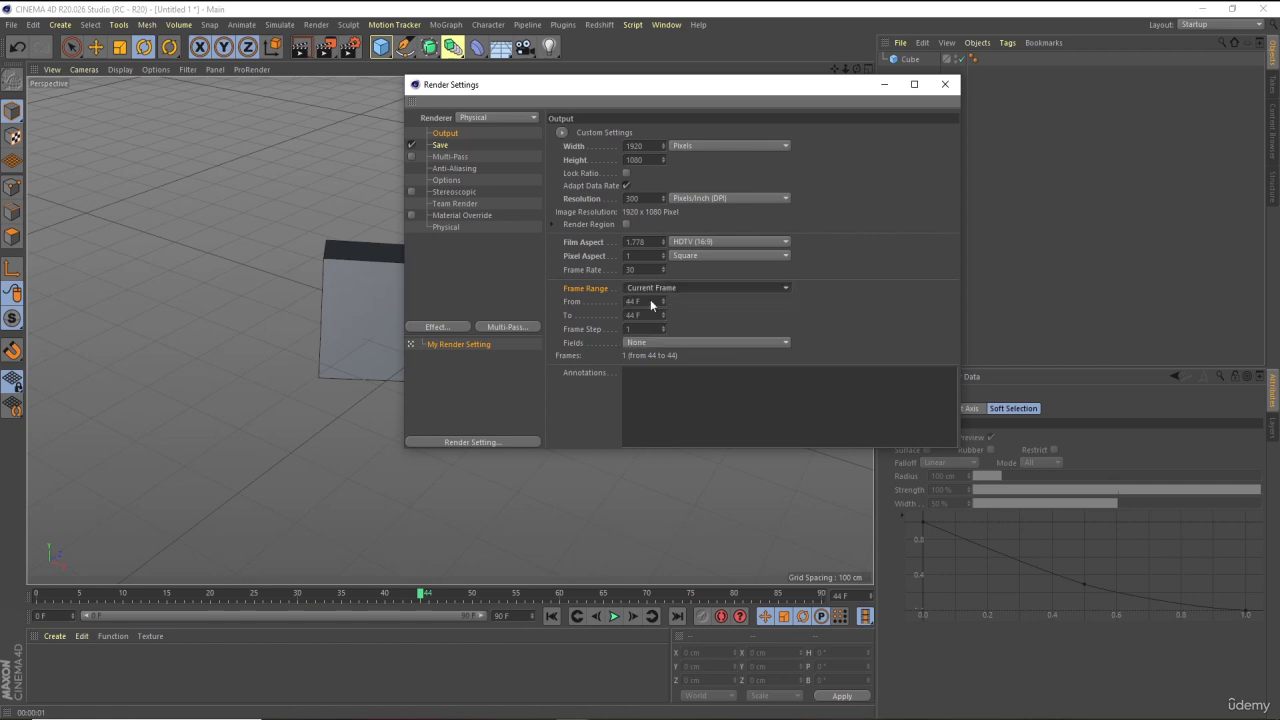
double_click(628, 301)
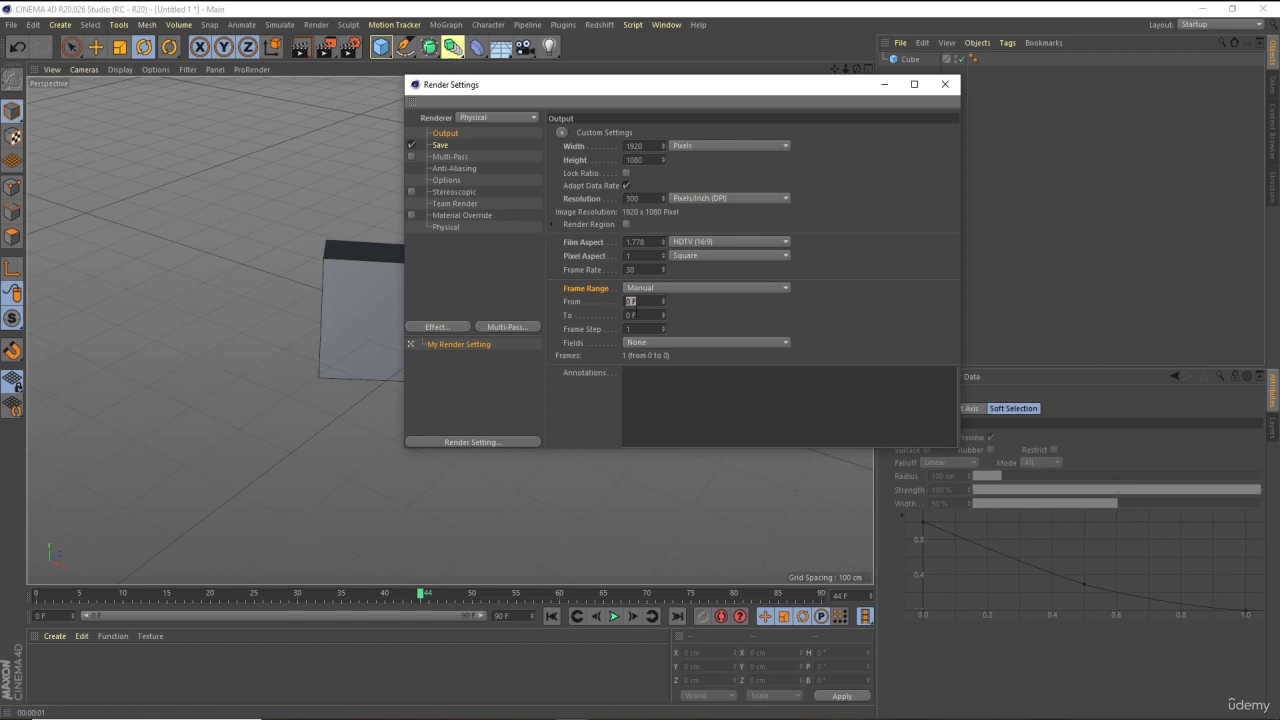
key(Tab)
text(900)
key(Escape)
text(90)
key(Return)
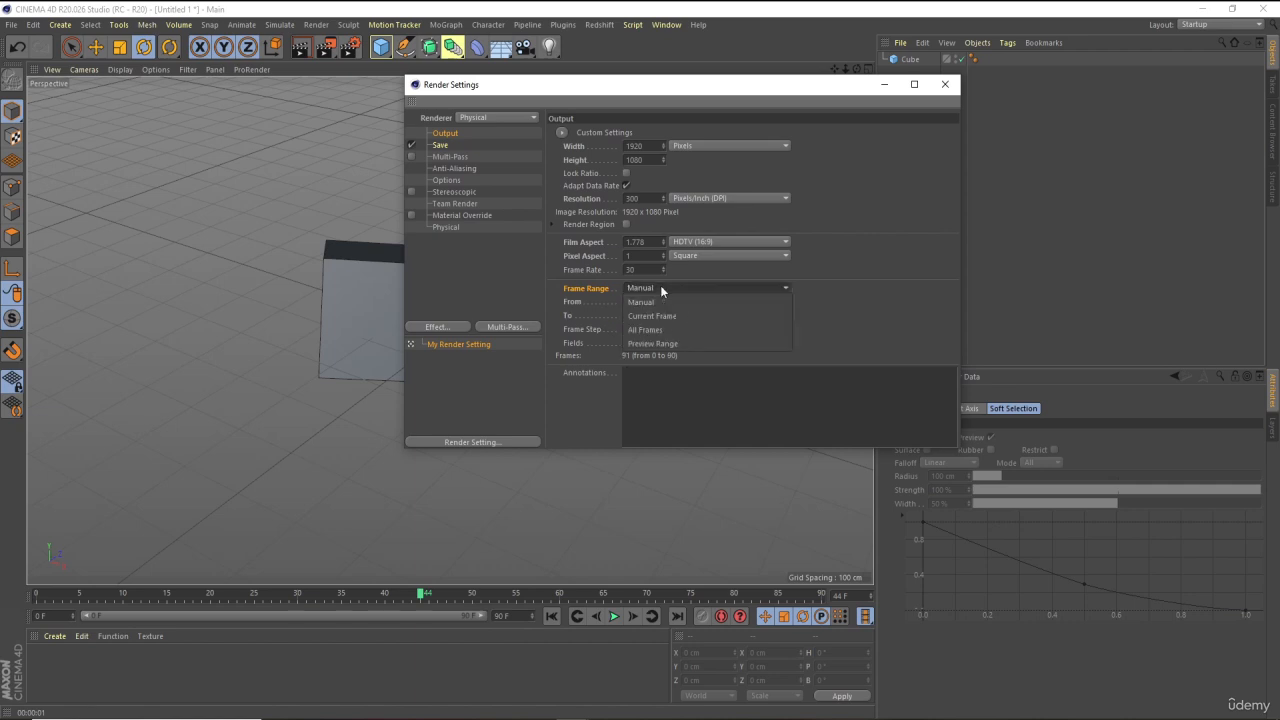
Change the frame range to All Frames and then to Preview Range
click(660, 286)
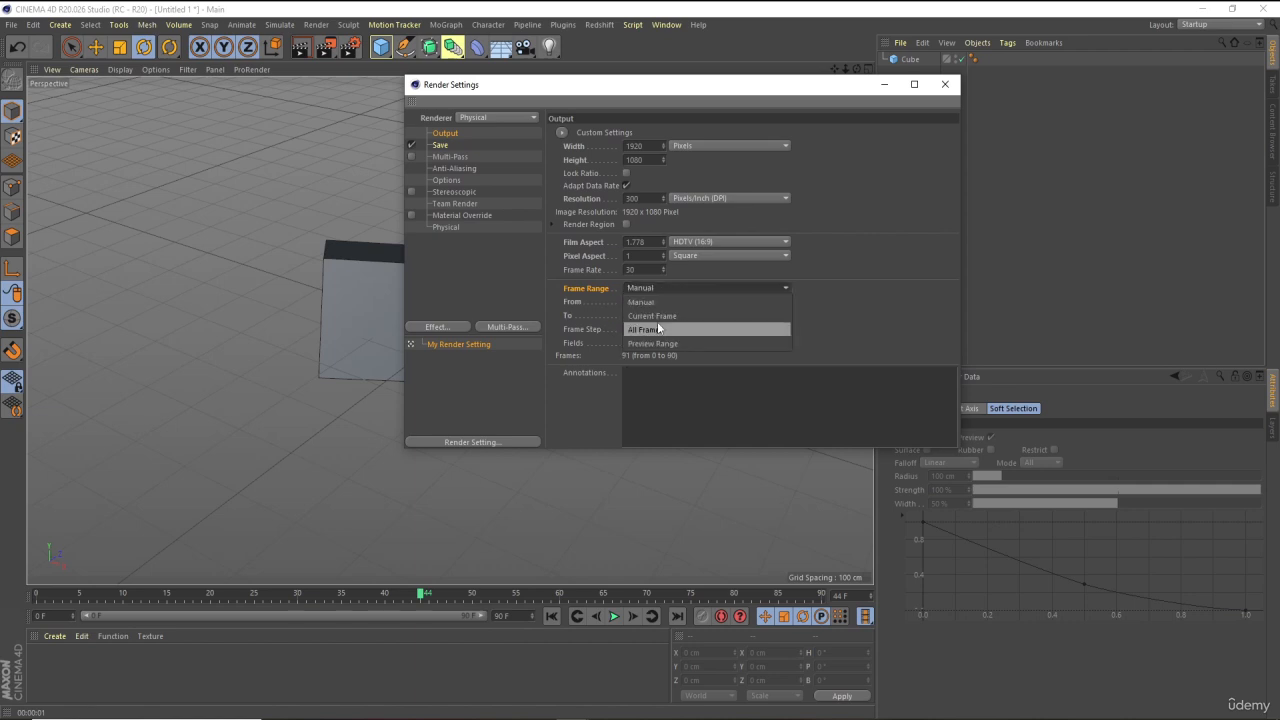
click(657, 323)
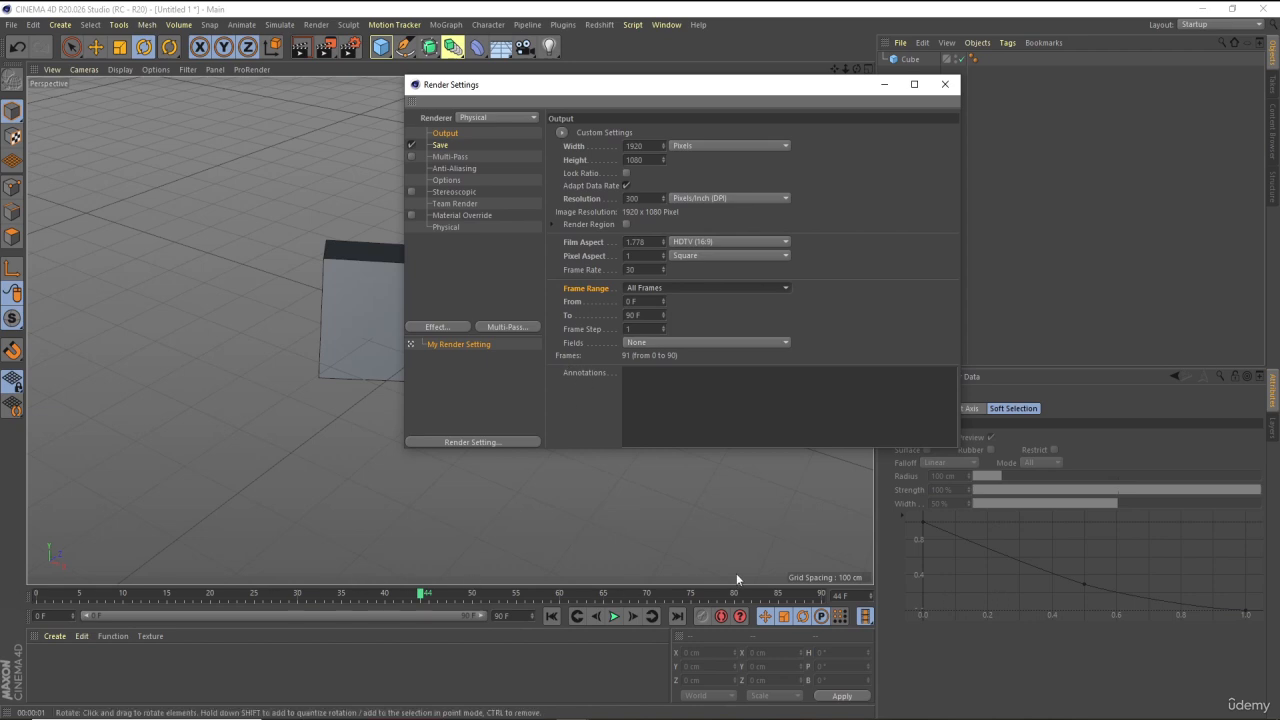
click(639, 287)
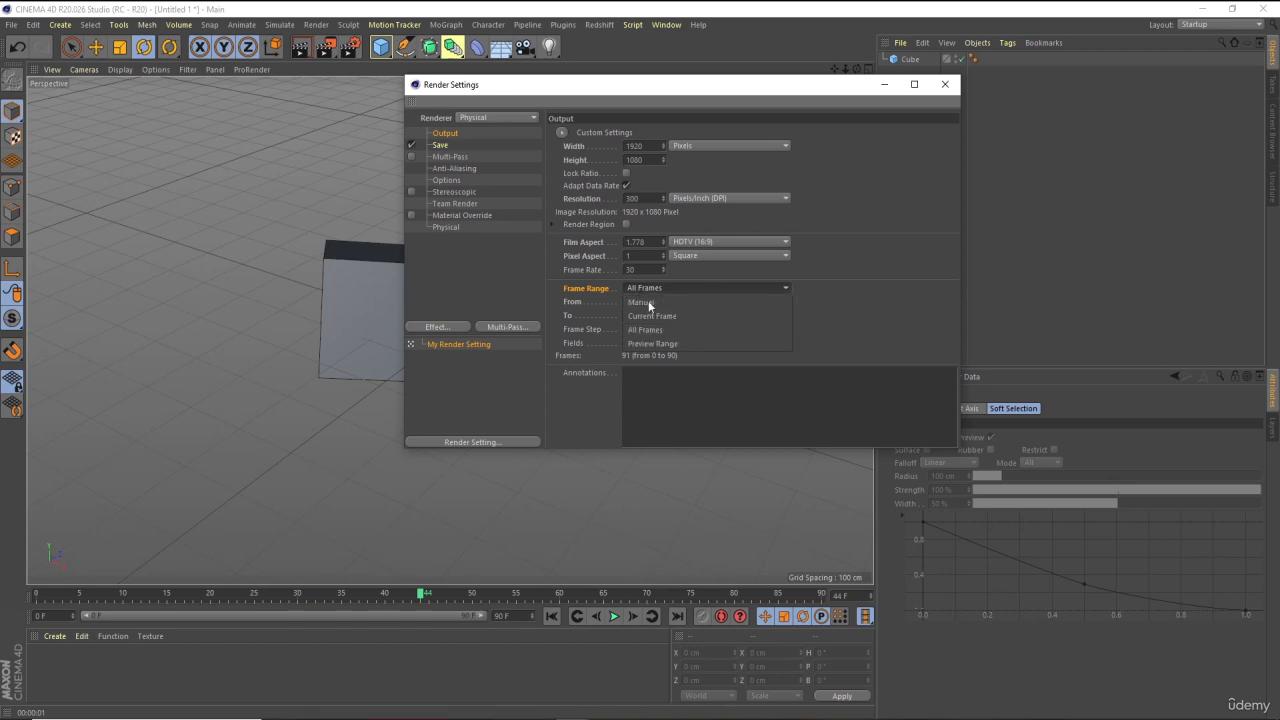
click(672, 344)
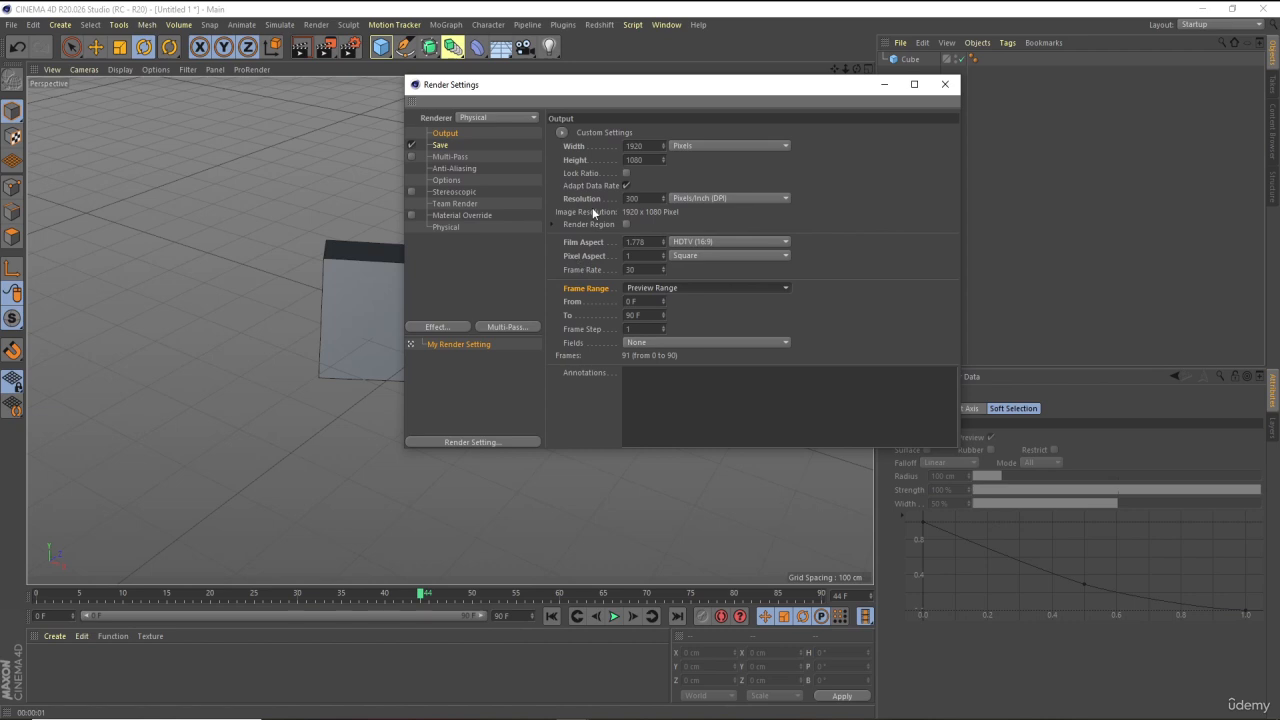
Set the render save file to "animation" in the Pictures\1 folder
click(441, 145)
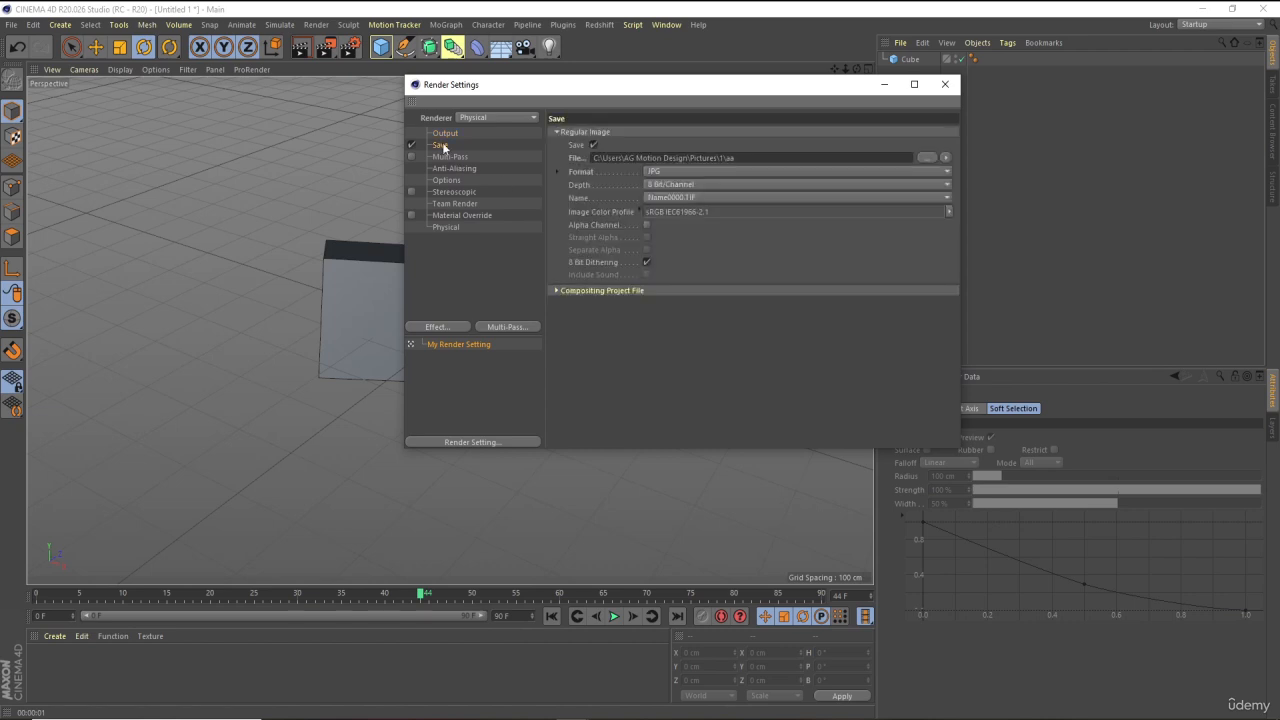
click(578, 158)
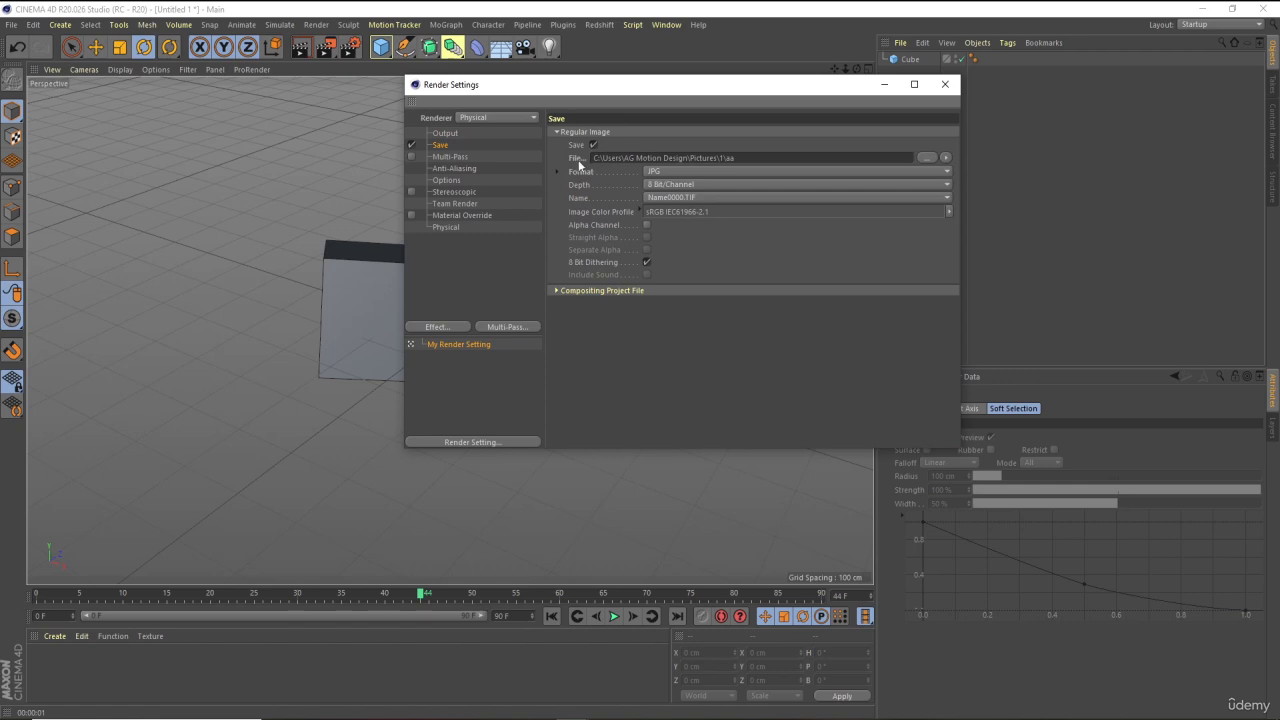
click(930, 158)
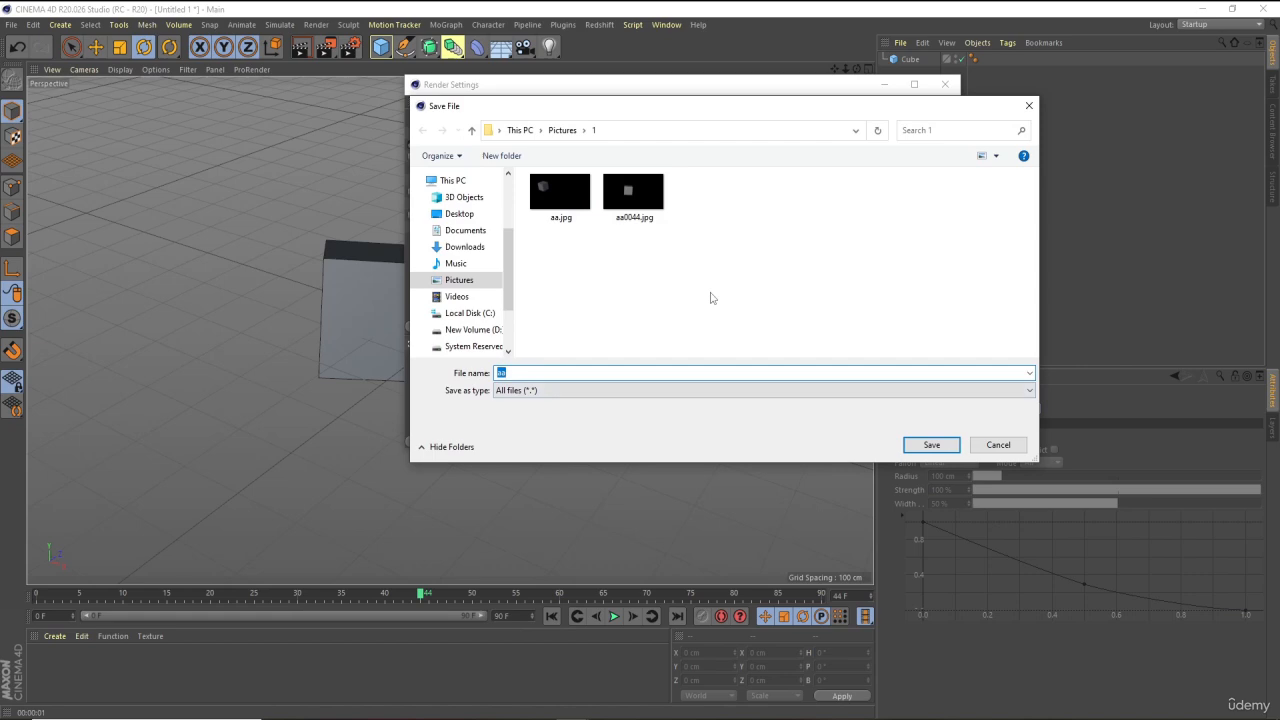
click(955, 444)
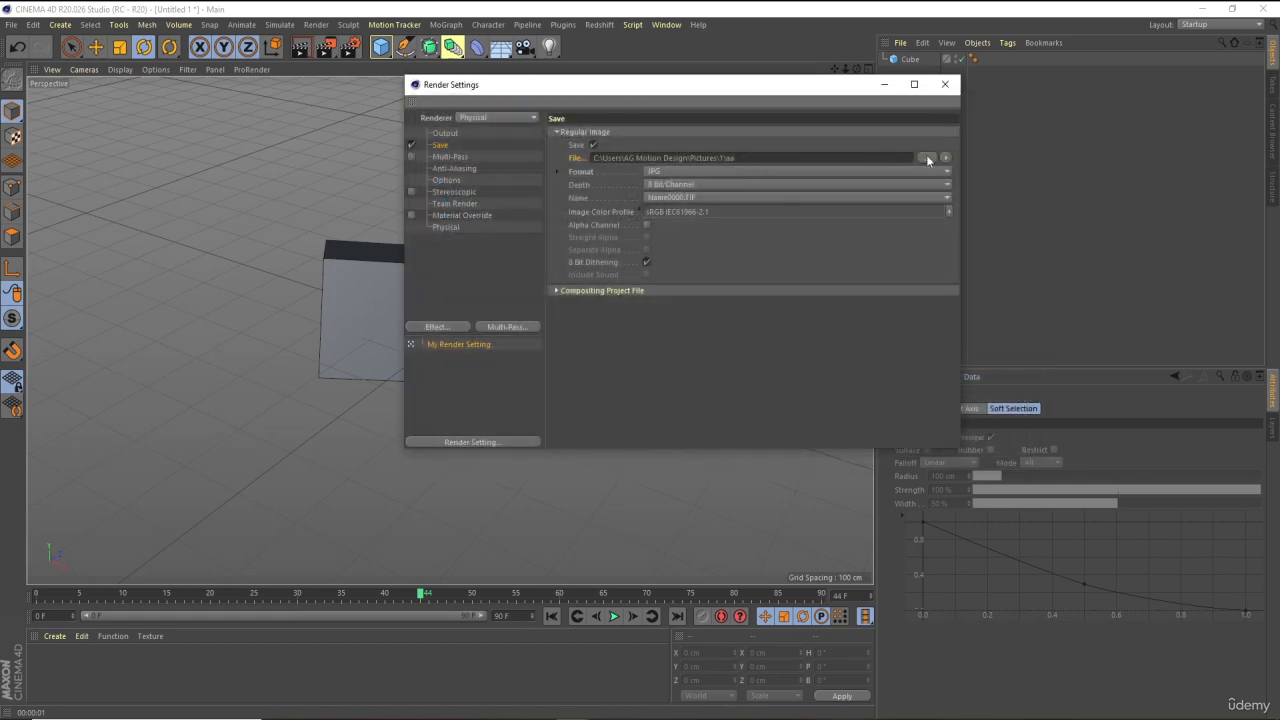
click(927, 157)
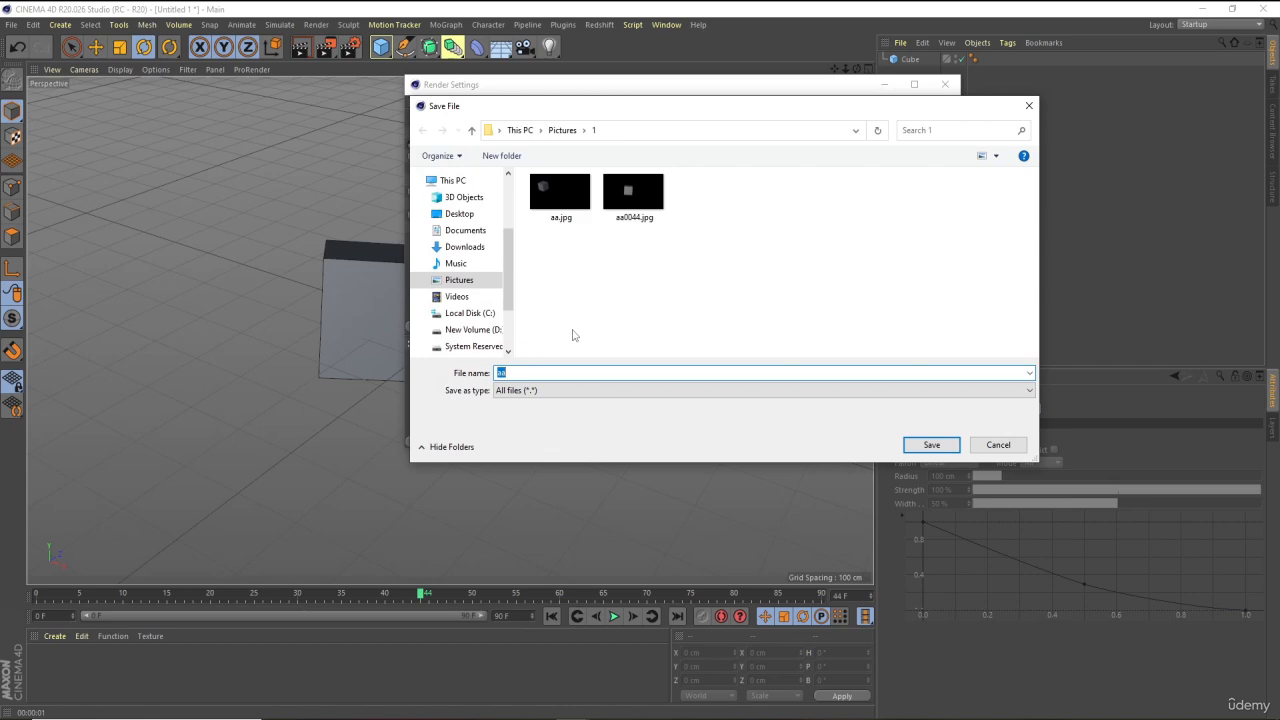
text(animation)
click(928, 446)
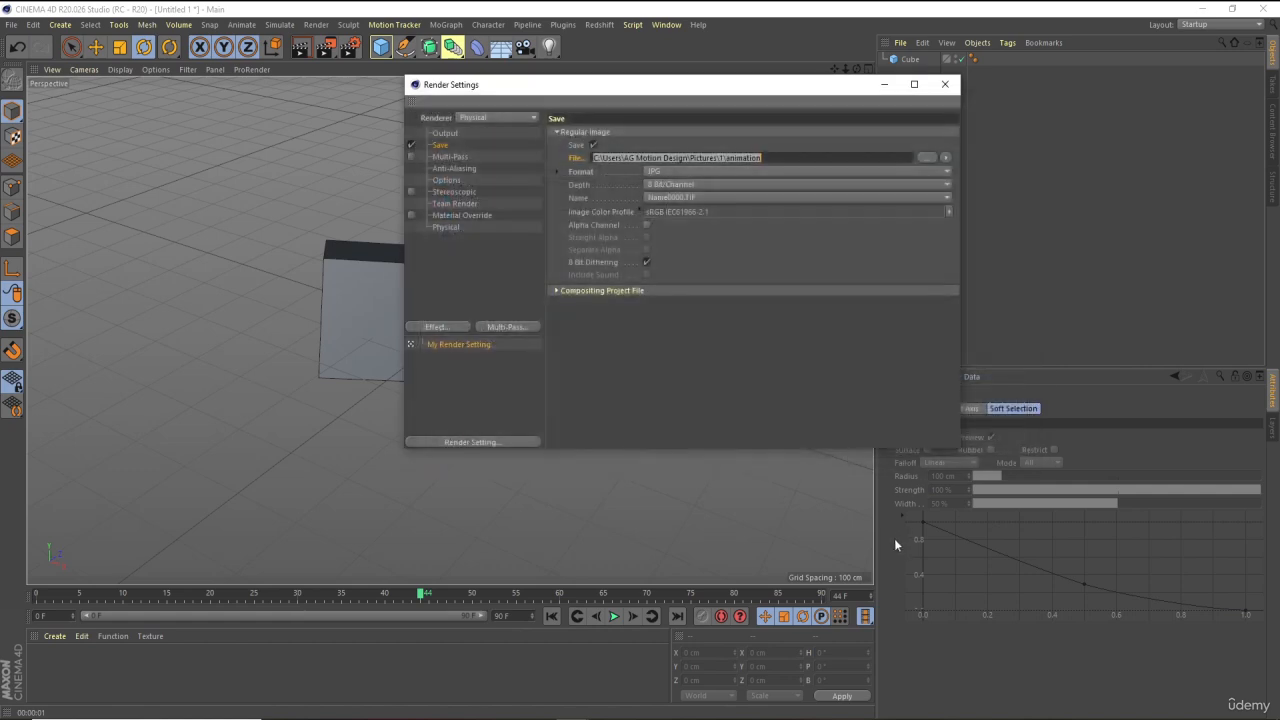
Try the MP4 and PNG save formats and toggle the alpha channel on and off
click(580, 174)
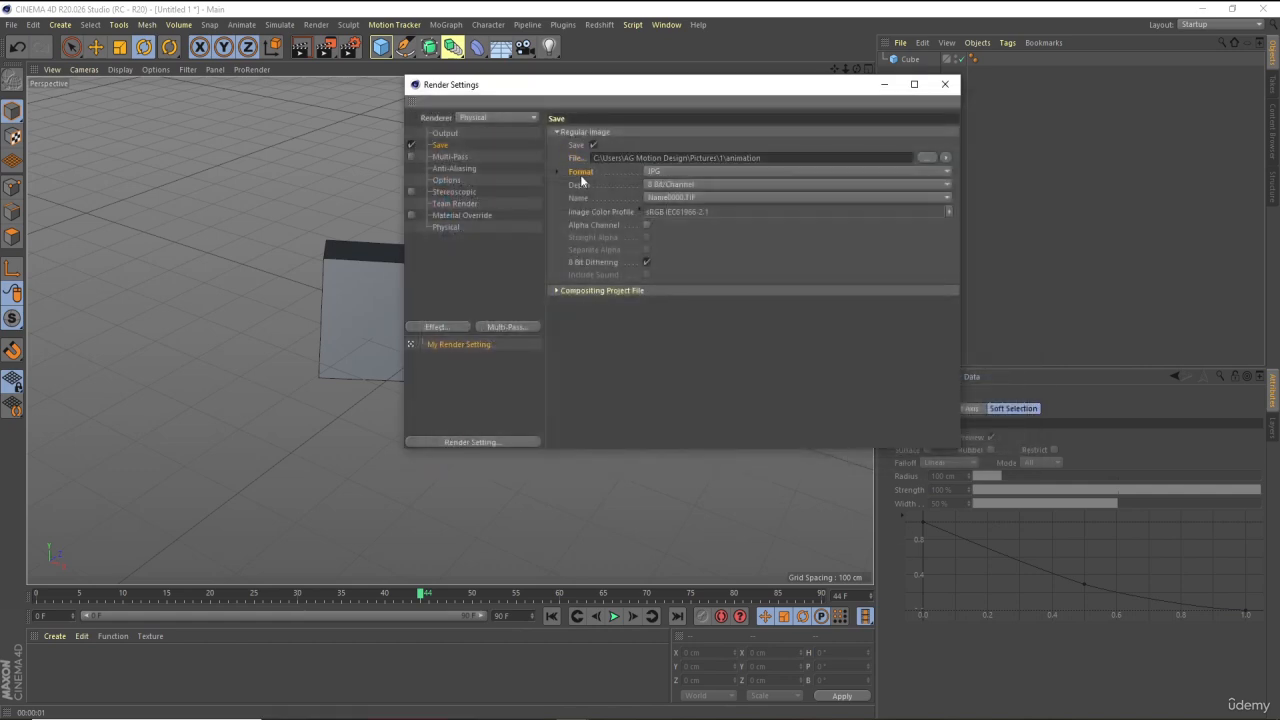
click(667, 172)
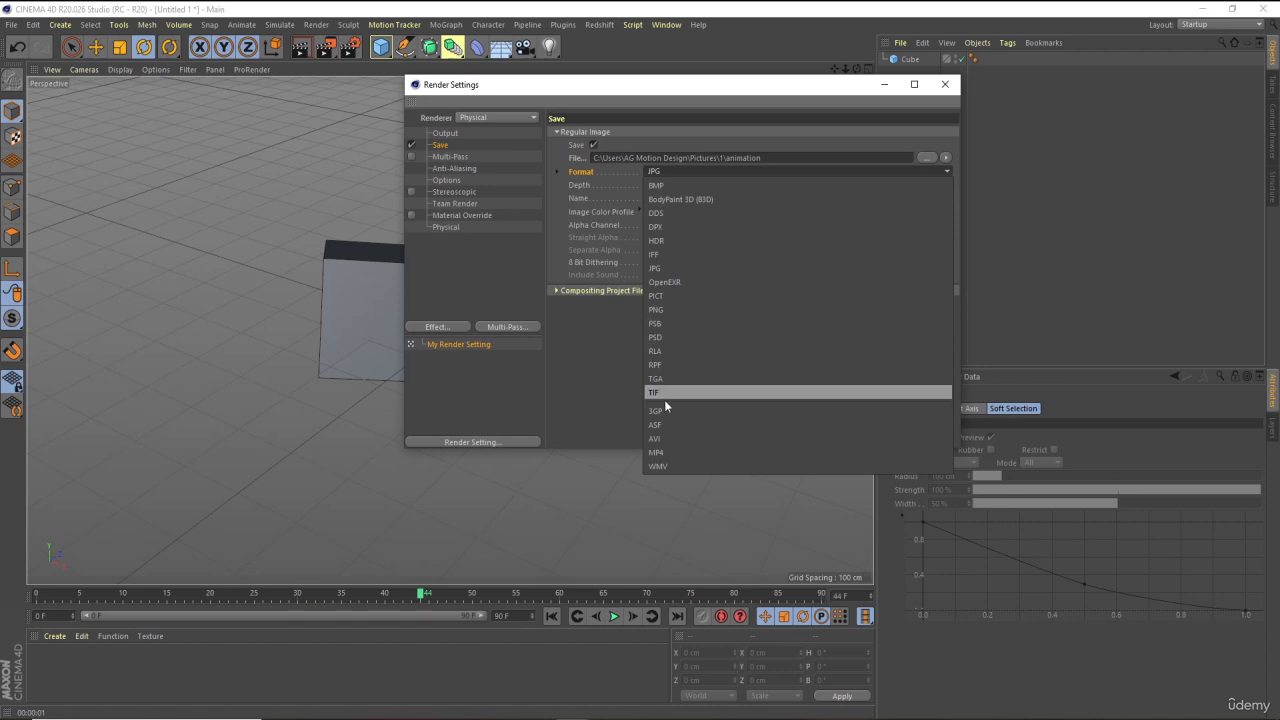
click(673, 451)
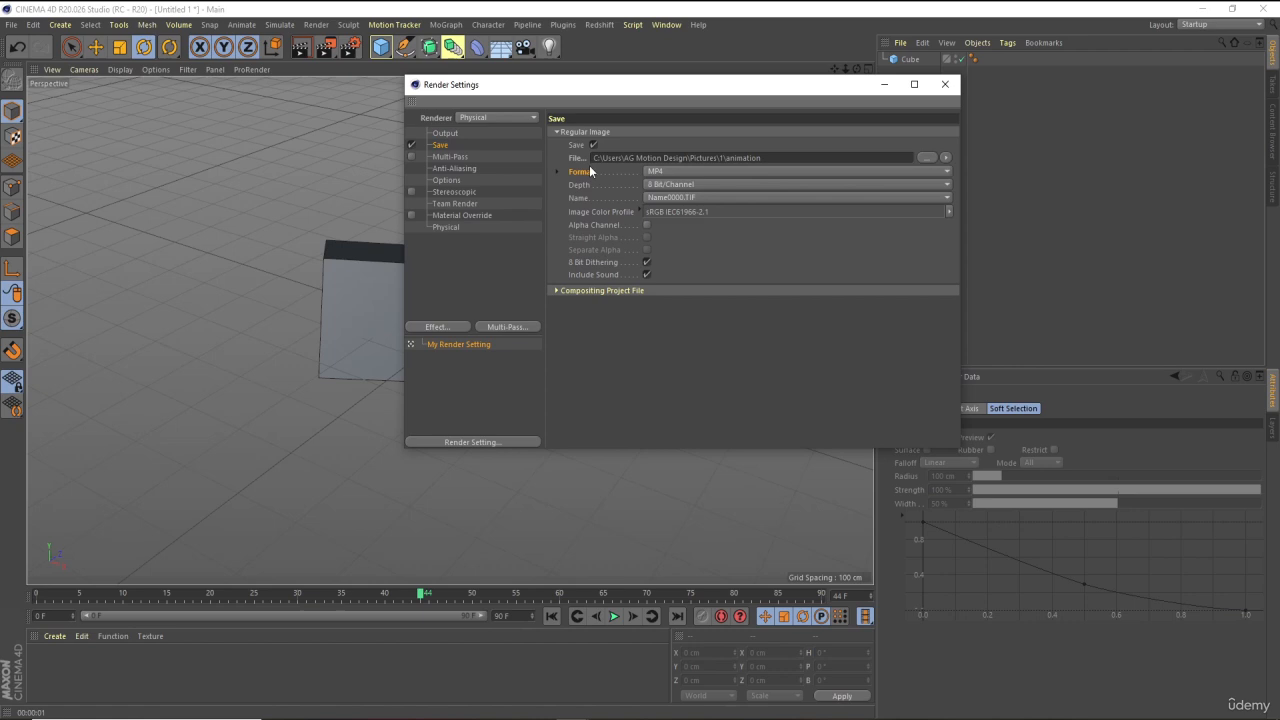
click(658, 172)
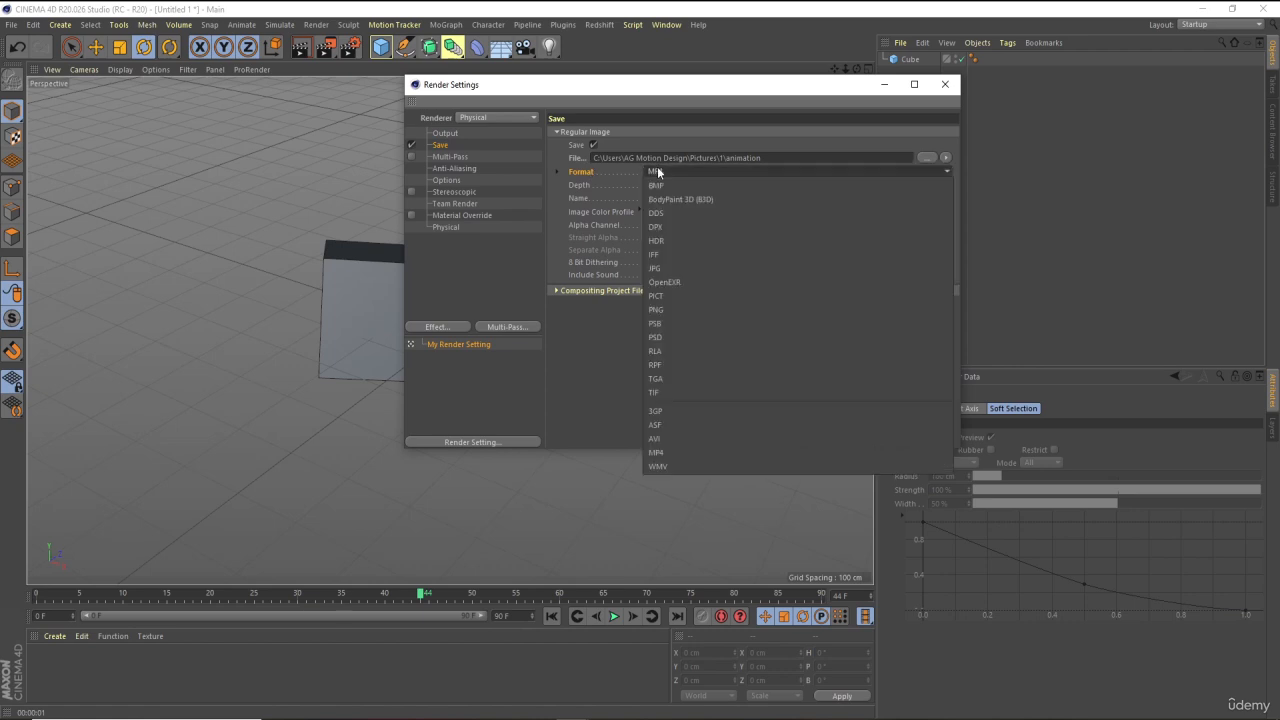
click(668, 309)
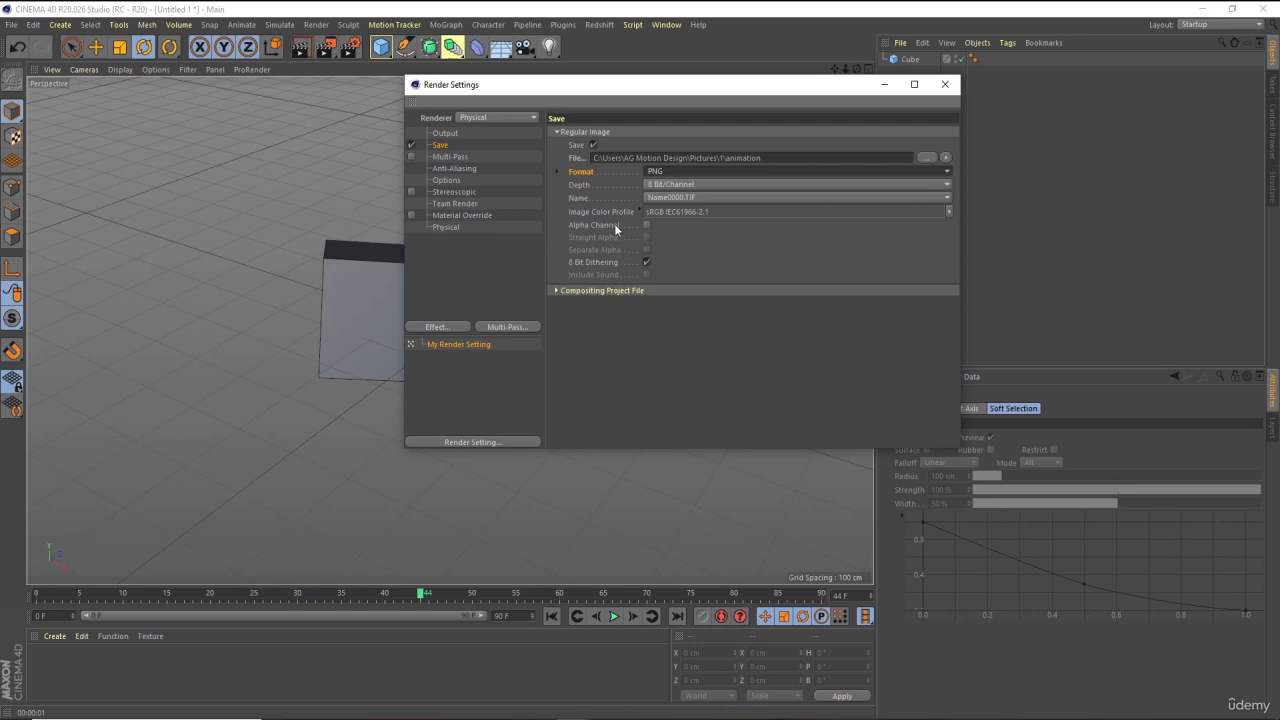
click(646, 224)
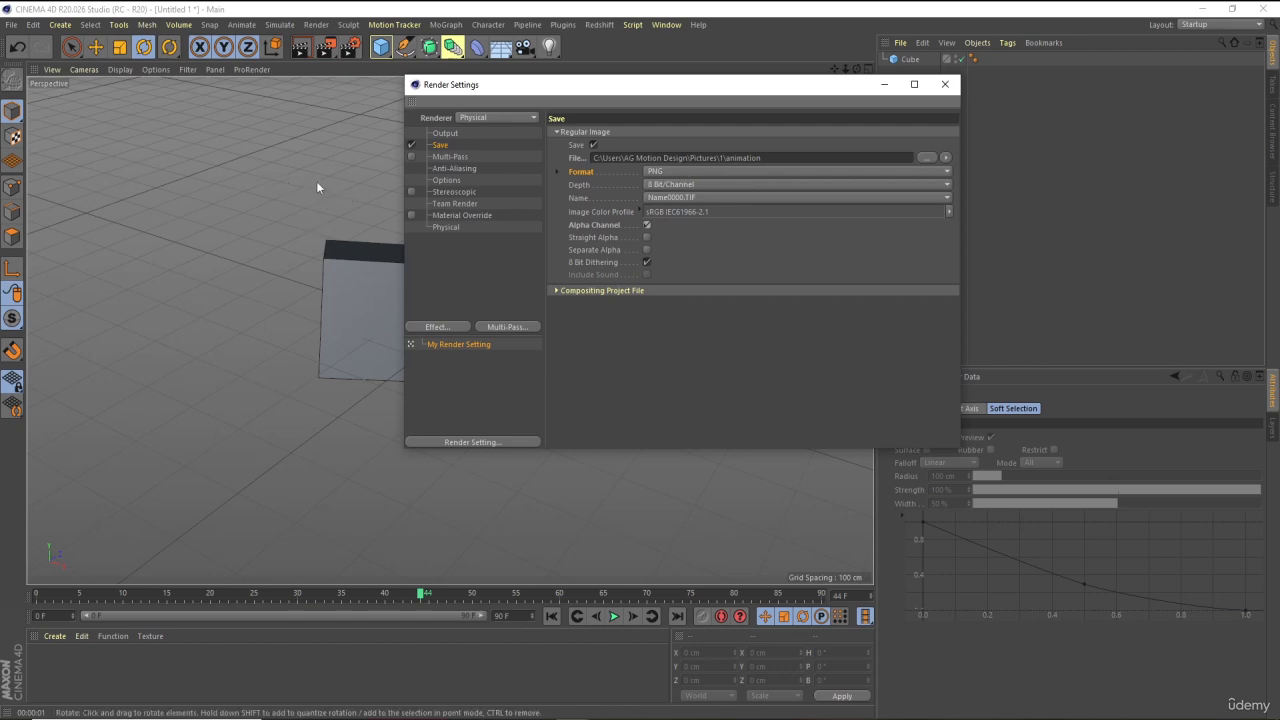
click(646, 225)
Switch the save format through JPG and MP4, ending on JPG
click(655, 172)
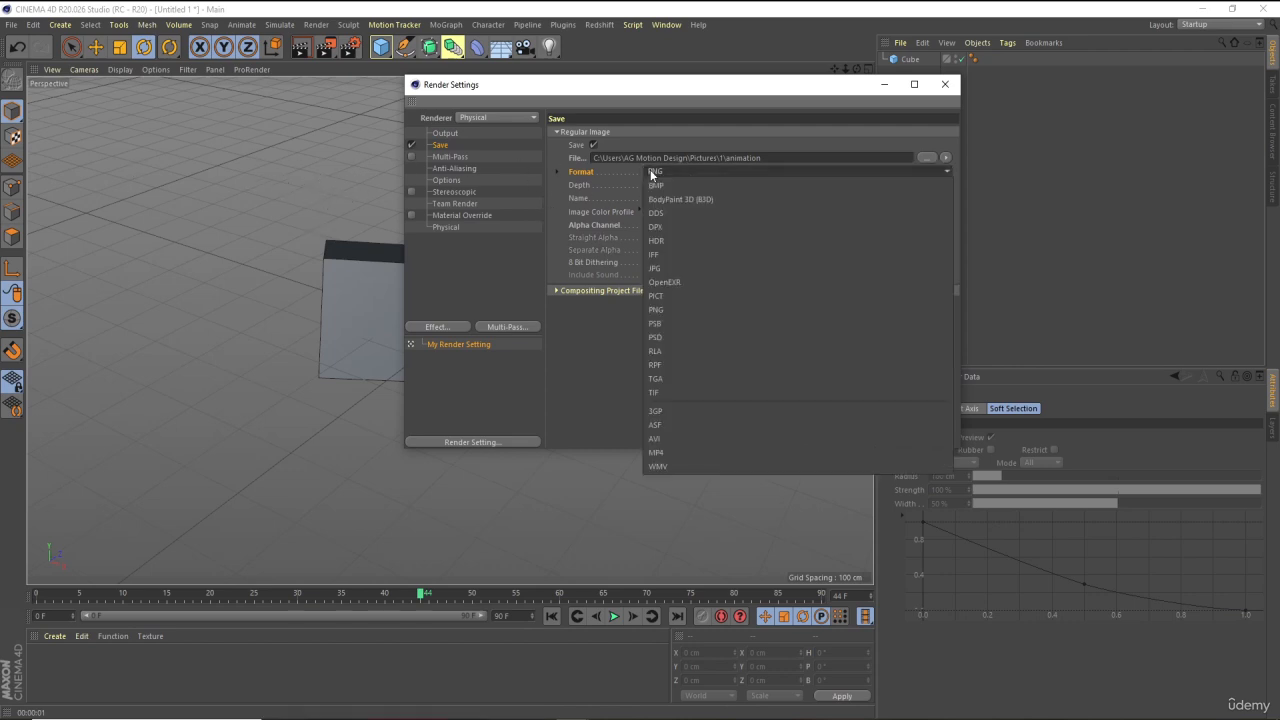
click(661, 269)
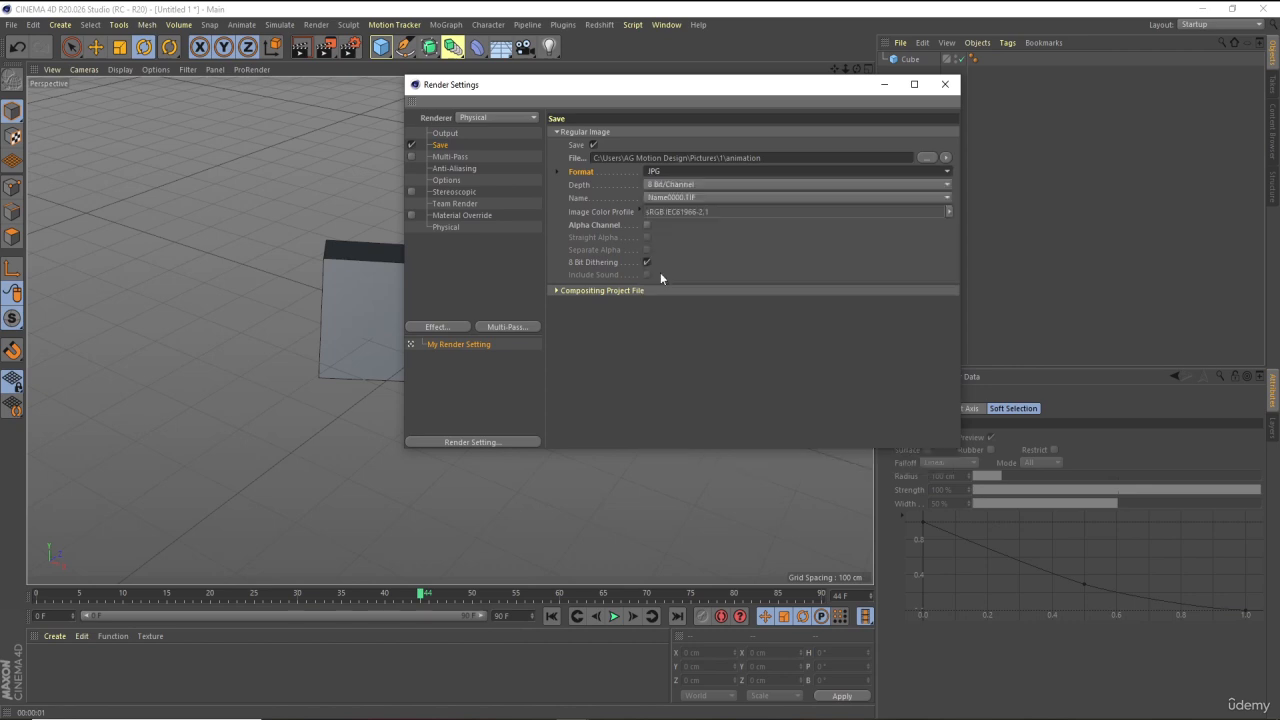
click(658, 174)
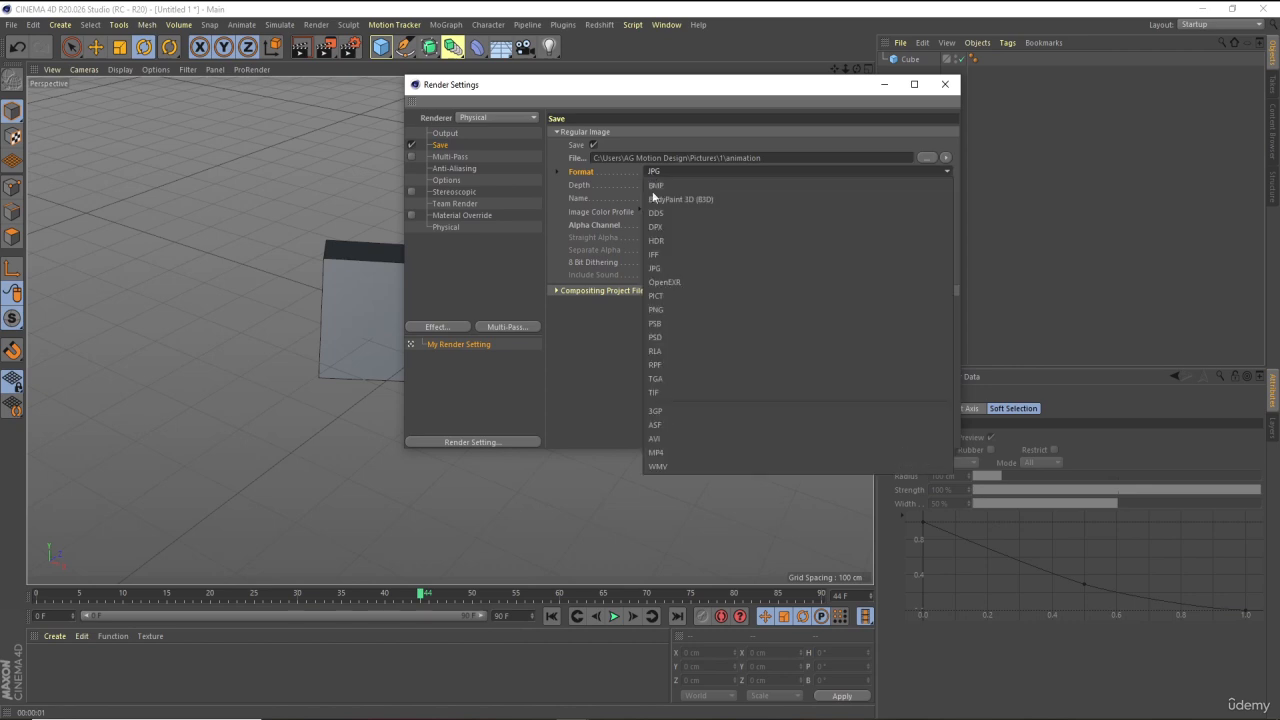
click(656, 458)
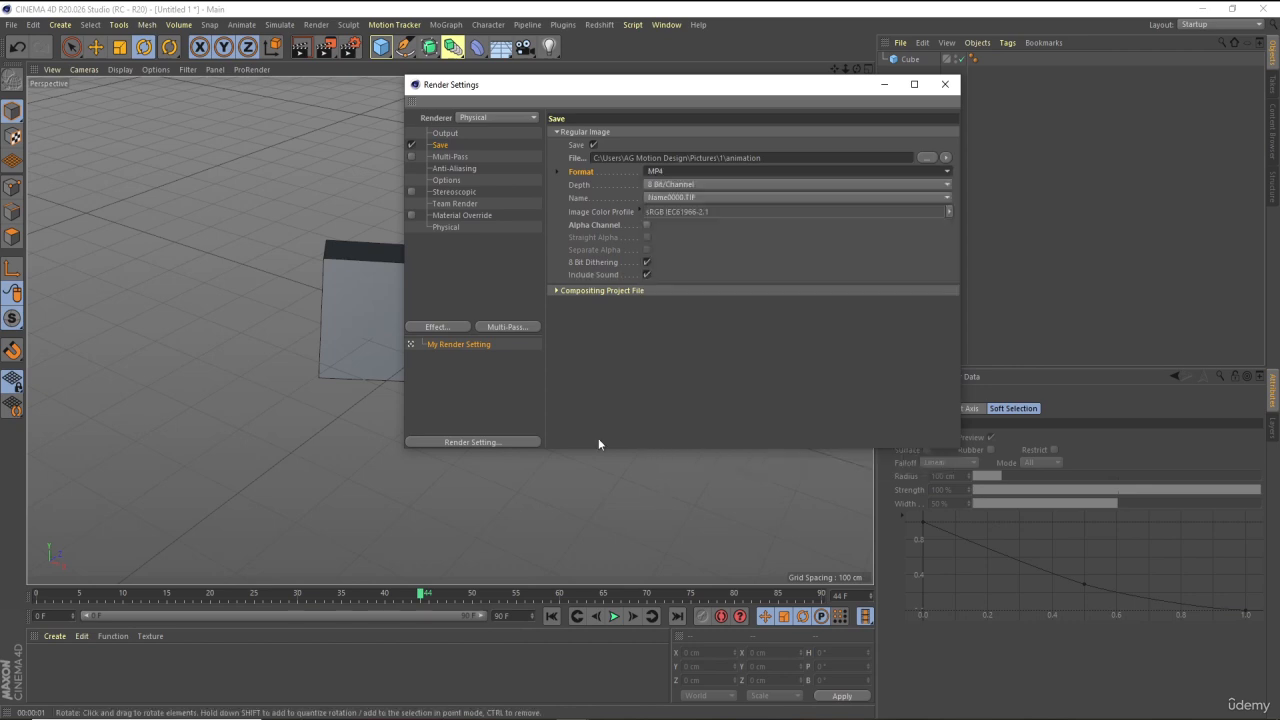
click(657, 170)
click(664, 265)
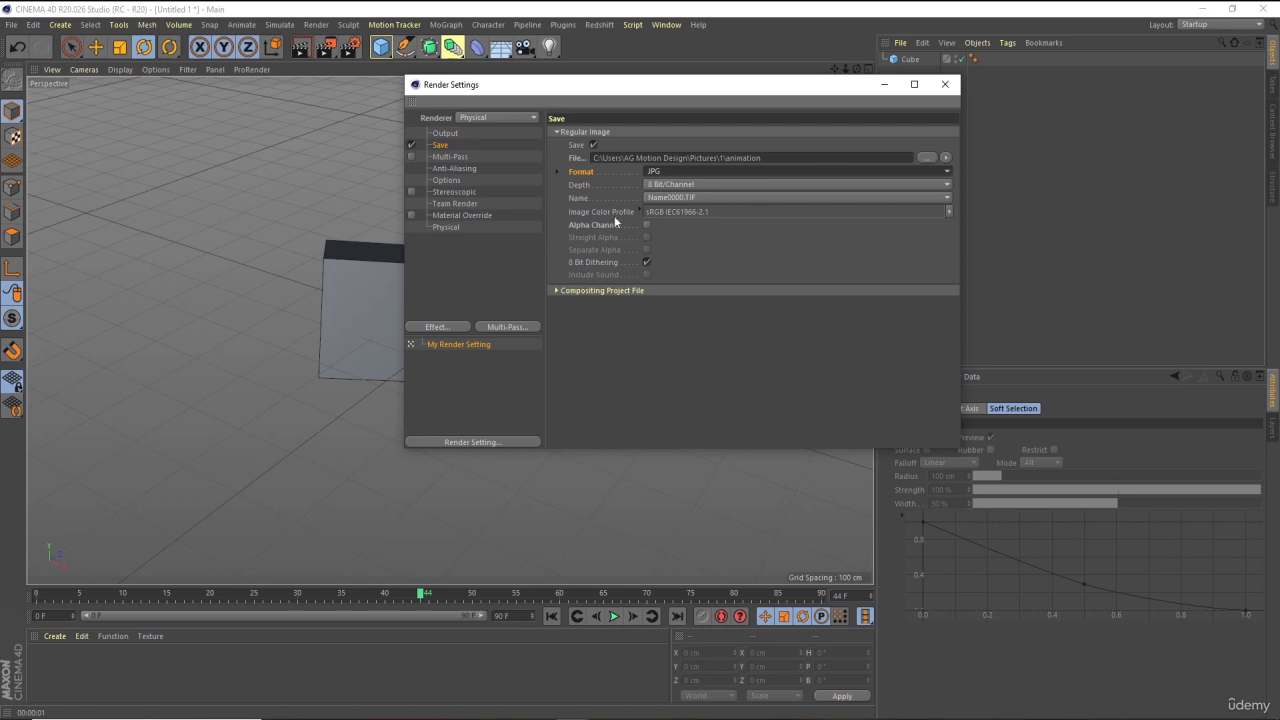
Switch the renderer to Standard and back to Physical, then open the Physical renderer settings
click(466, 117)
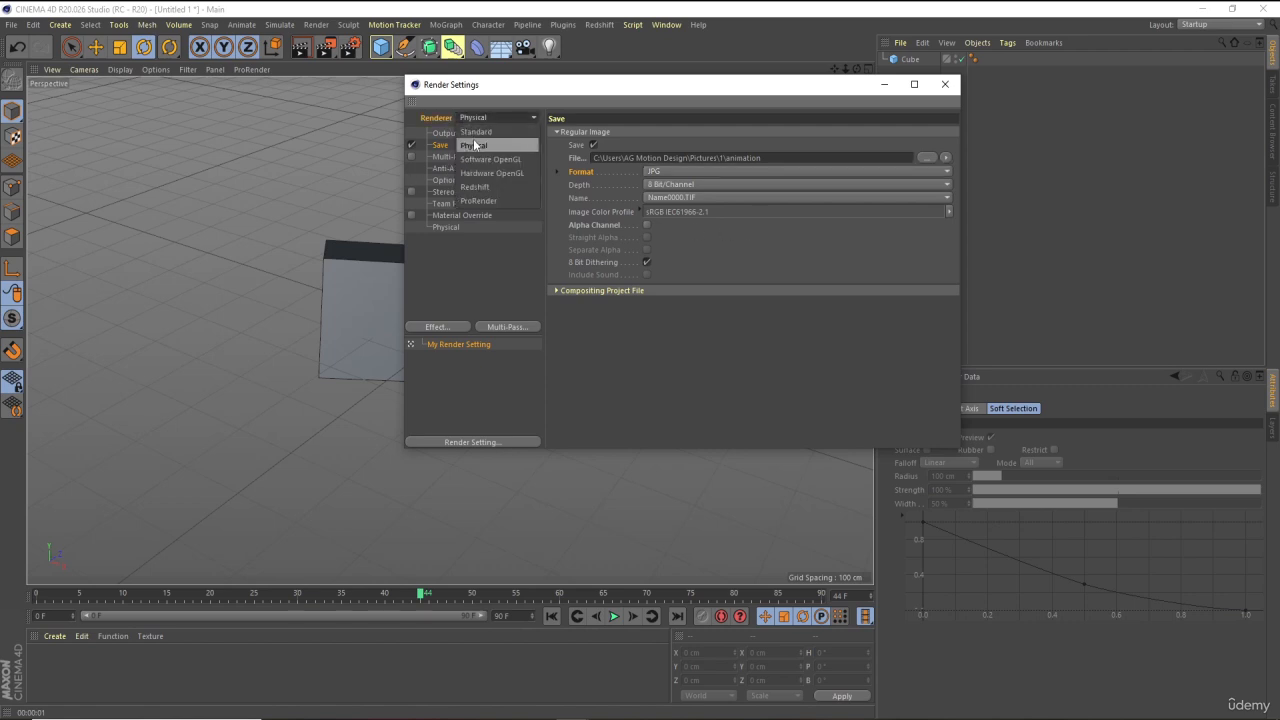
click(472, 131)
click(470, 118)
click(494, 133)
click(478, 119)
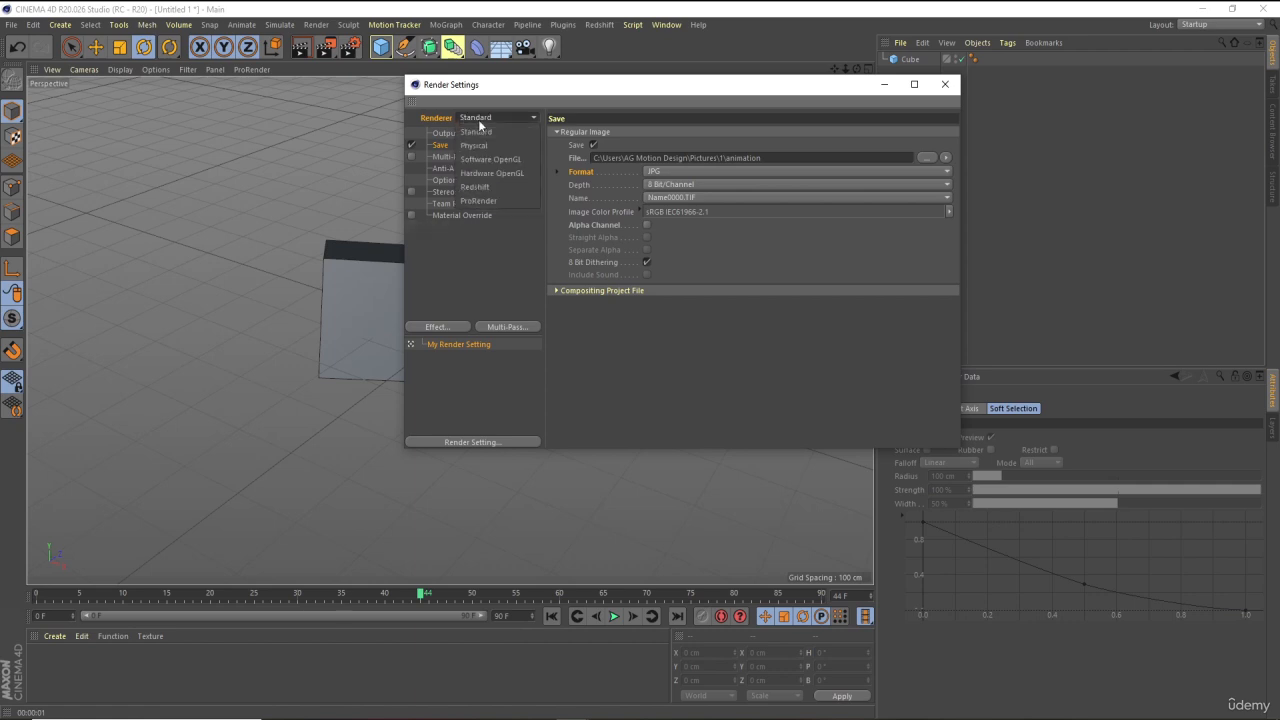
click(481, 147)
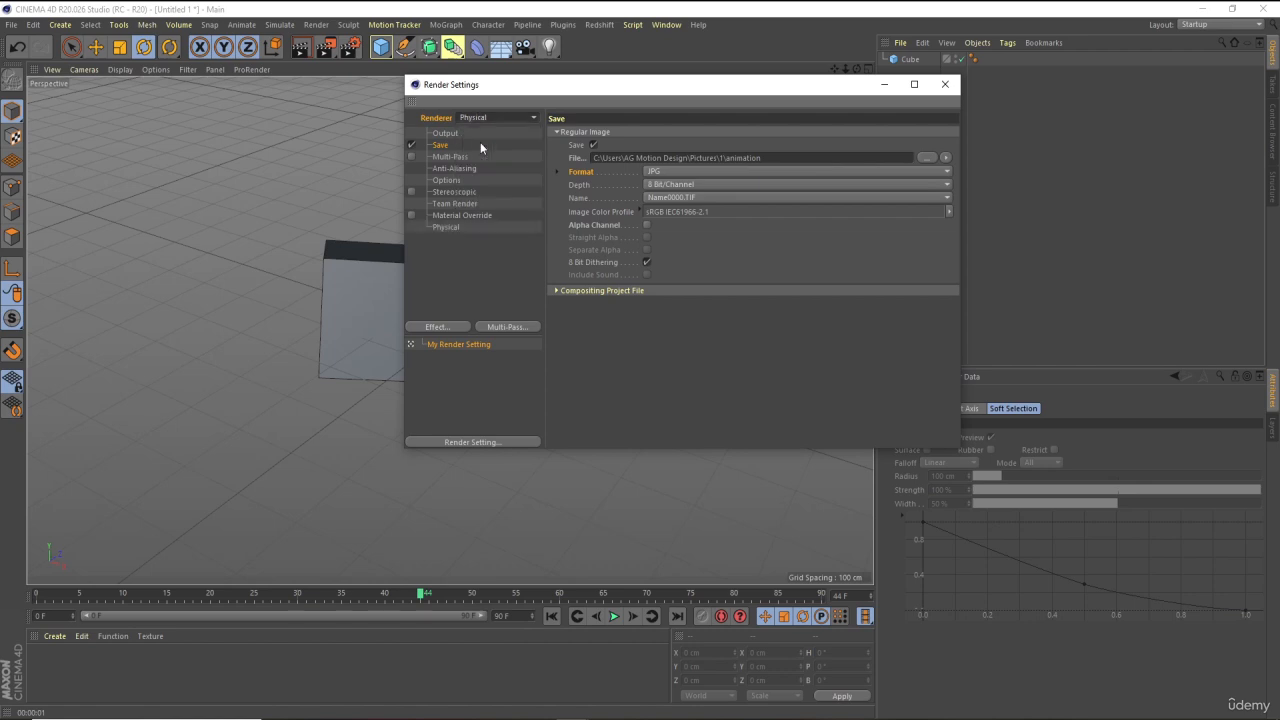
click(436, 228)
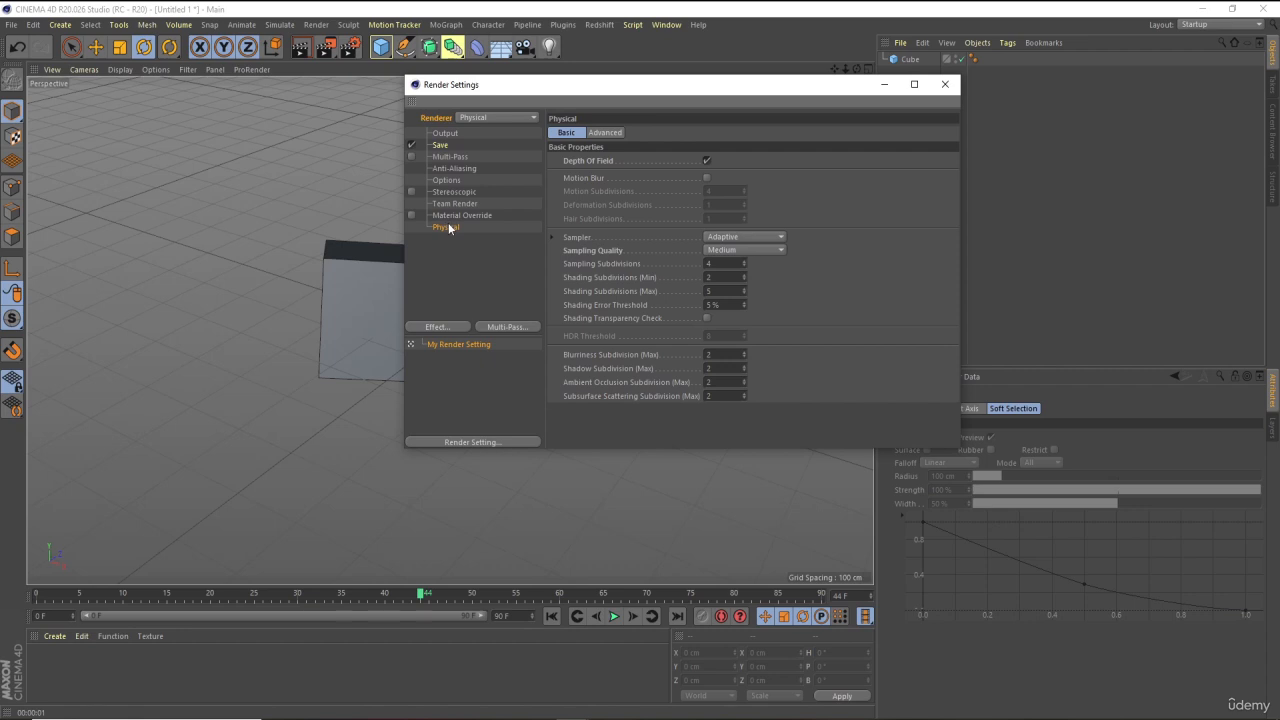
Set the renderer to Standard and review the Output and Save settings
click(488, 119)
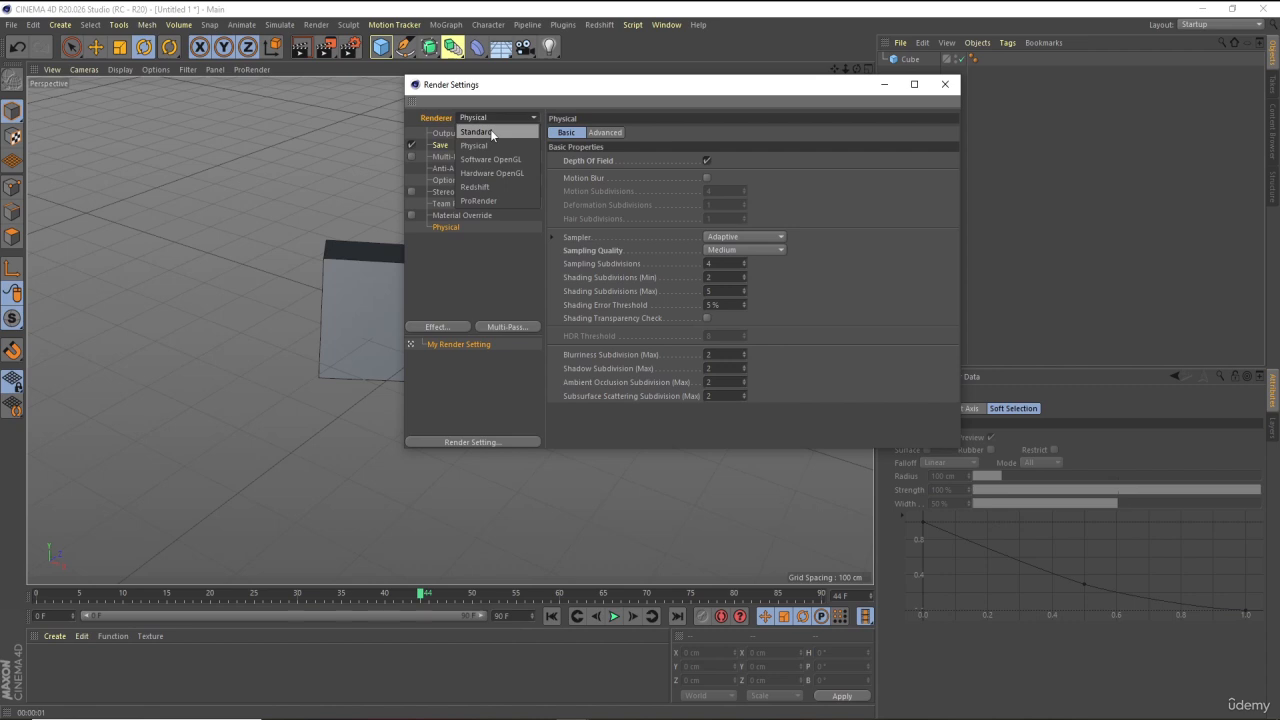
click(490, 131)
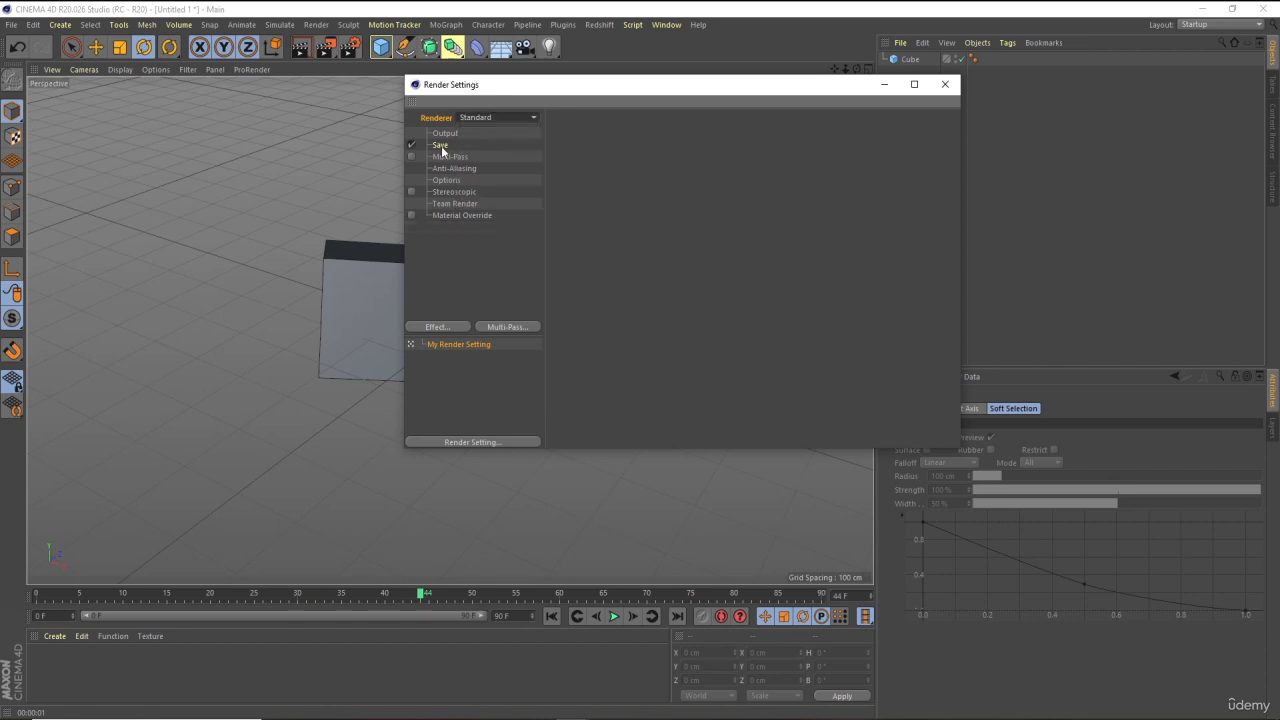
click(441, 147)
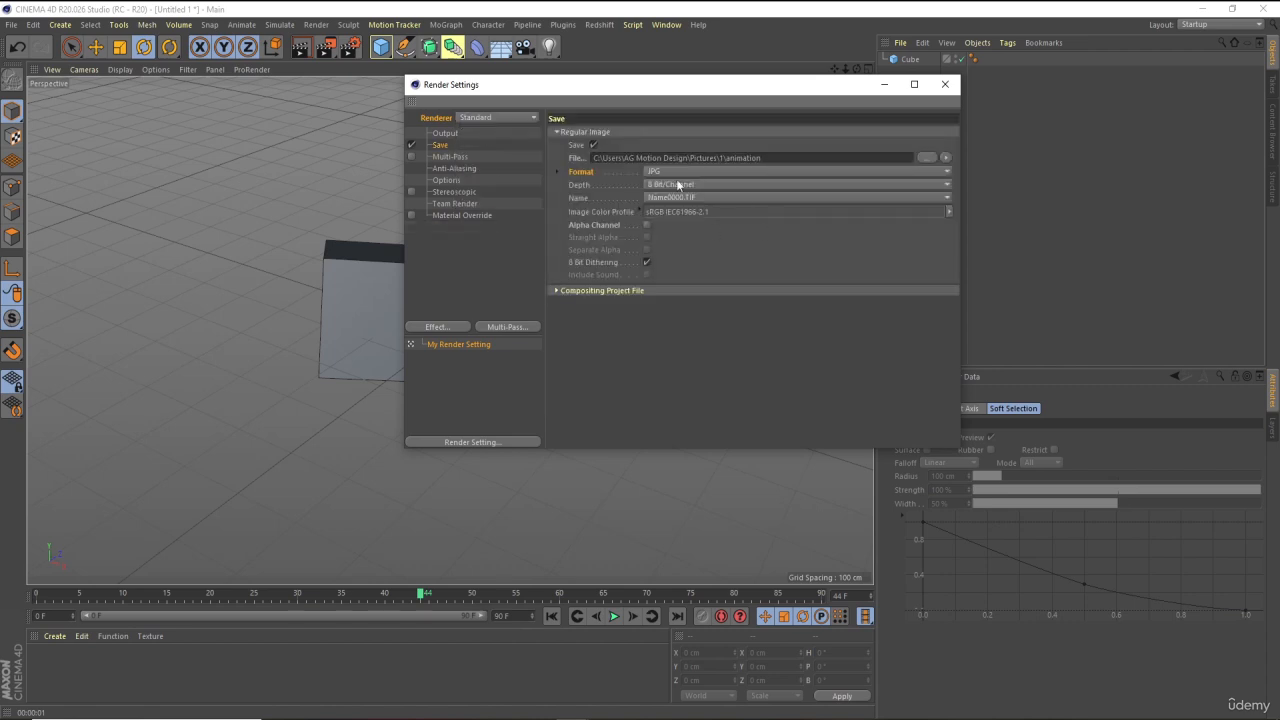
click(446, 134)
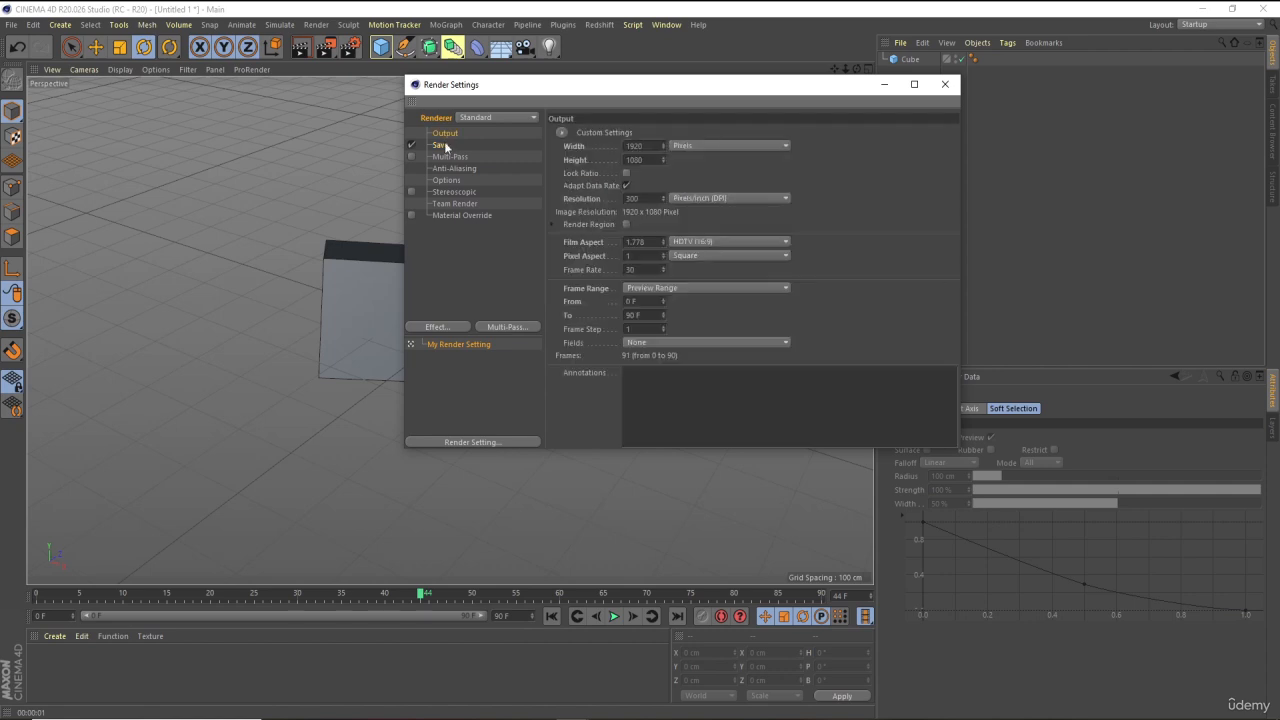
click(447, 146)
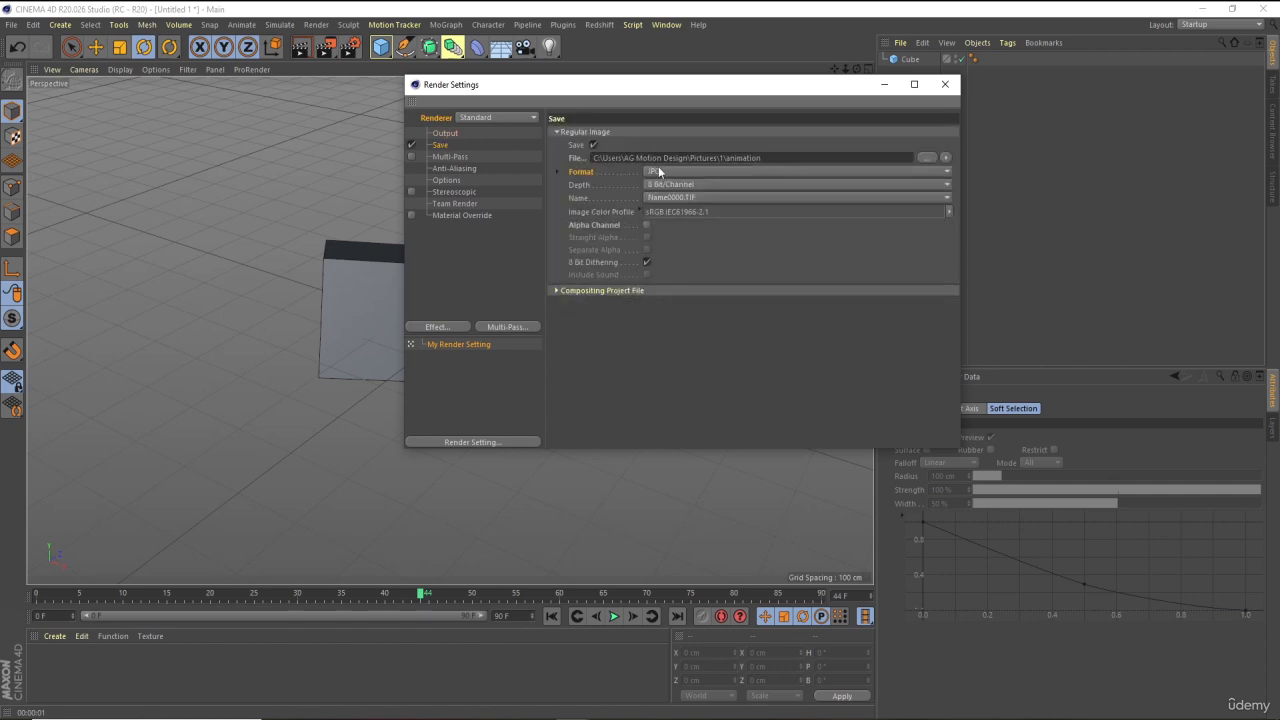
Close the render settings, return to frame 0, and render the animation to the Picture Viewer
click(944, 90)
click(547, 617)
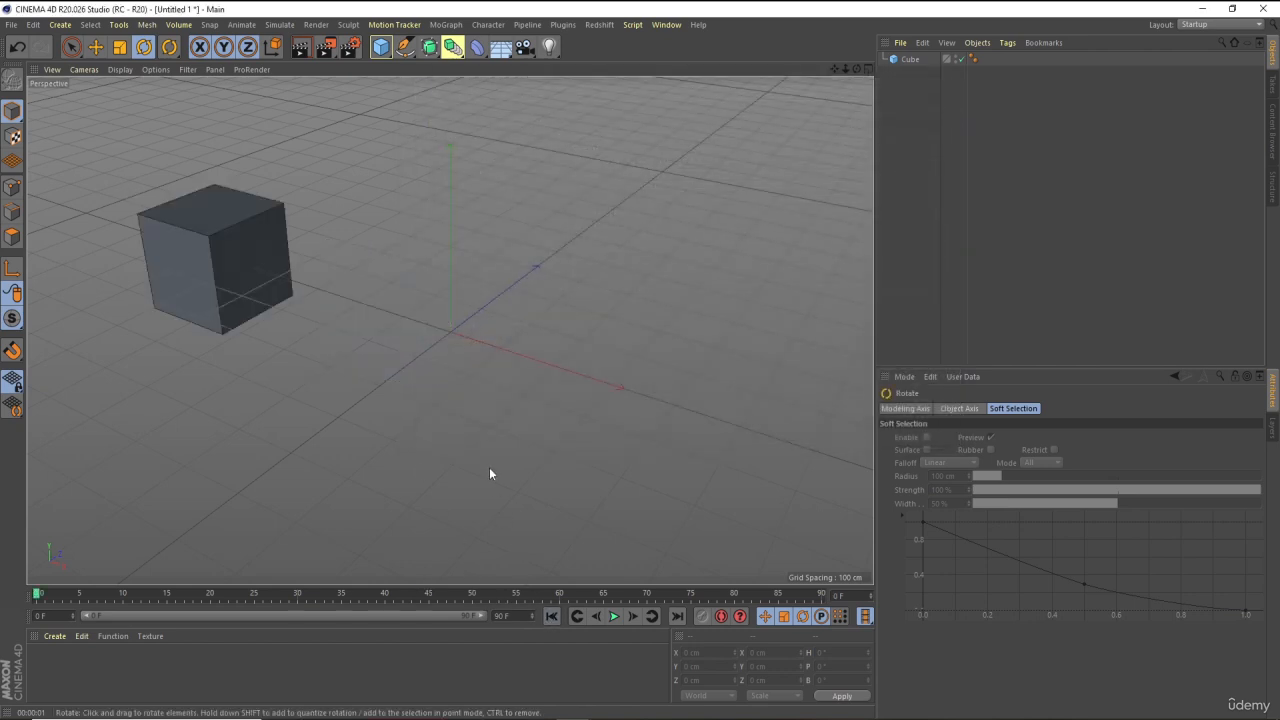
click(325, 50)
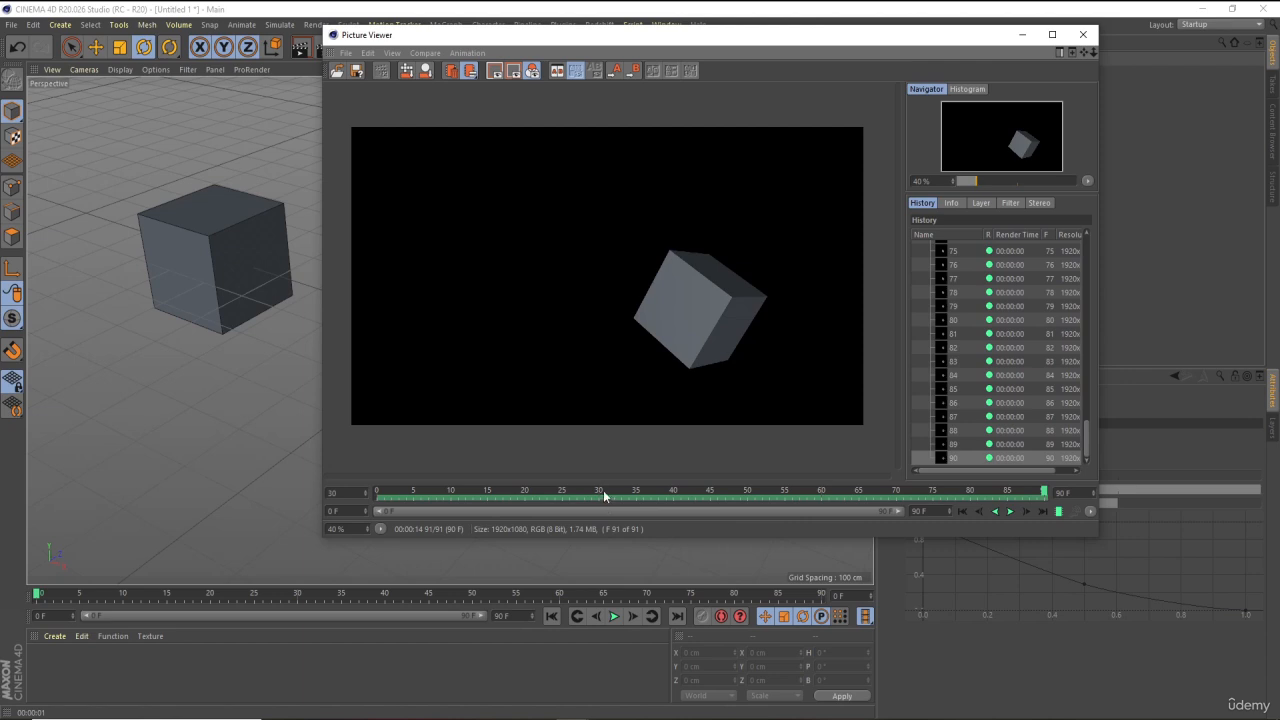
Scrub the rendered sequence back to frame 0 and play it in the Picture Viewer
drag(603, 490, 378, 490)
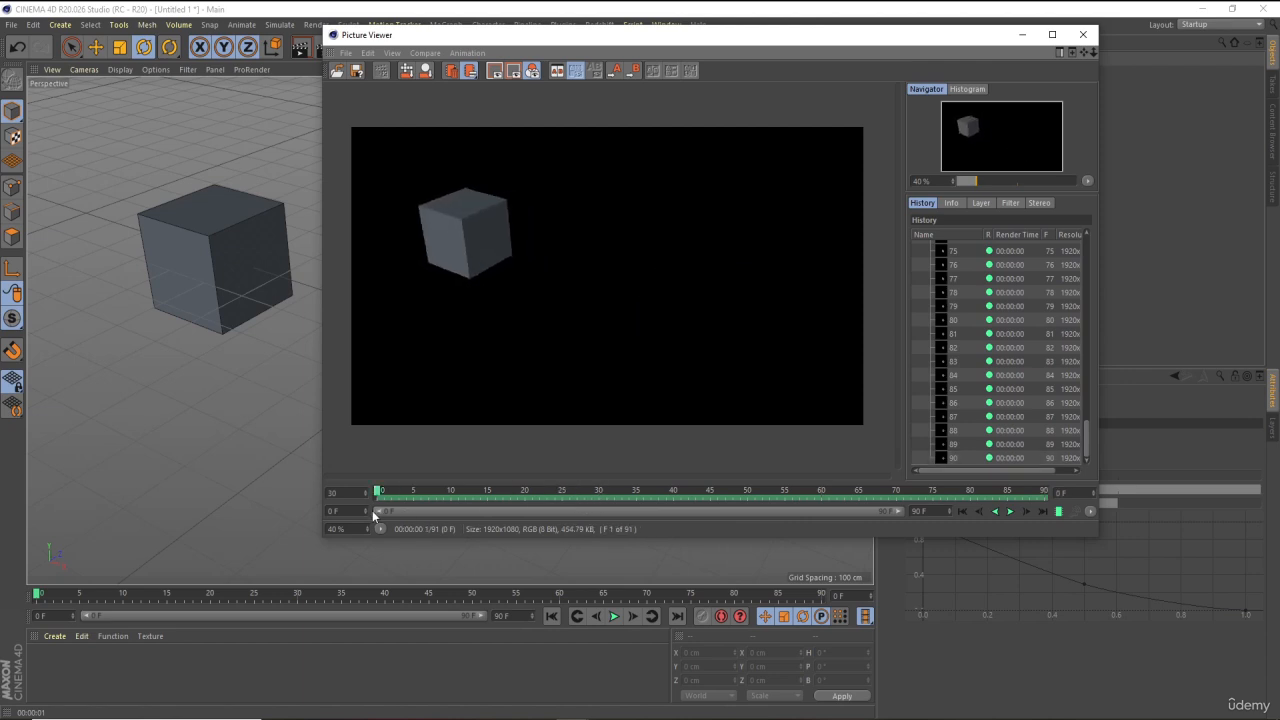
click(1010, 511)
Save the rendered sequence as an MP4 animation named animation.mp4
click(357, 76)
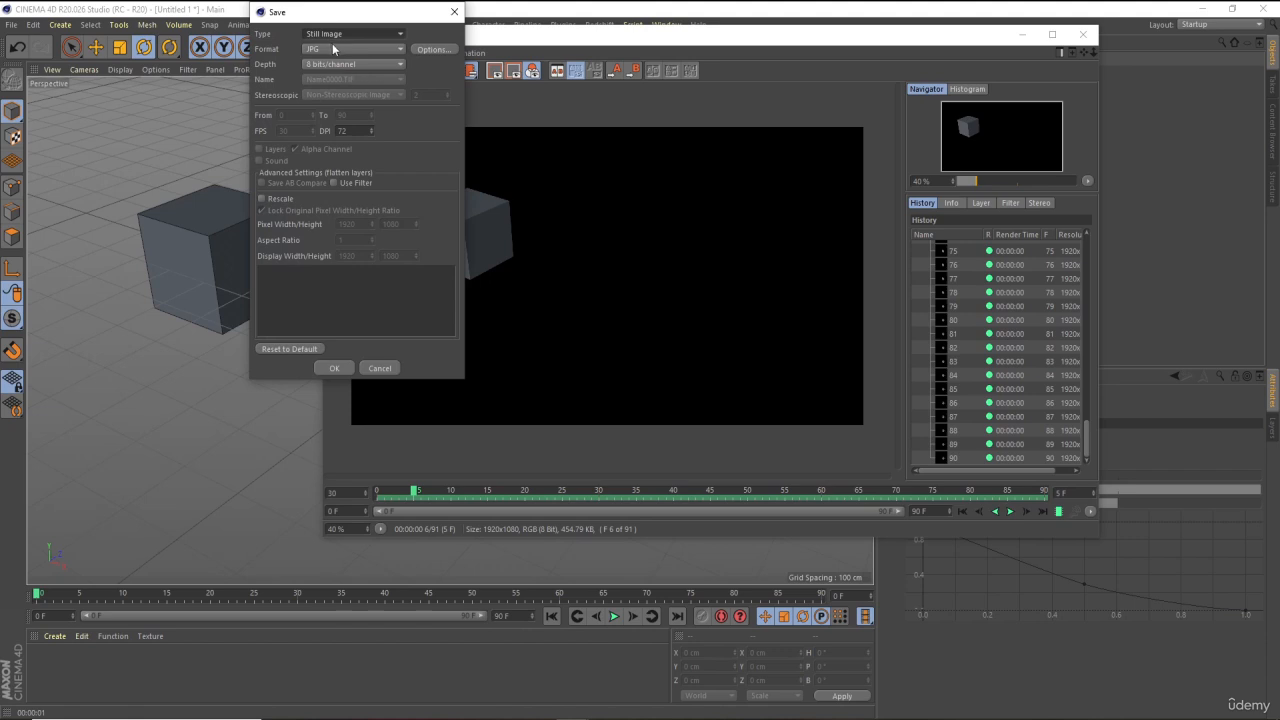
click(321, 38)
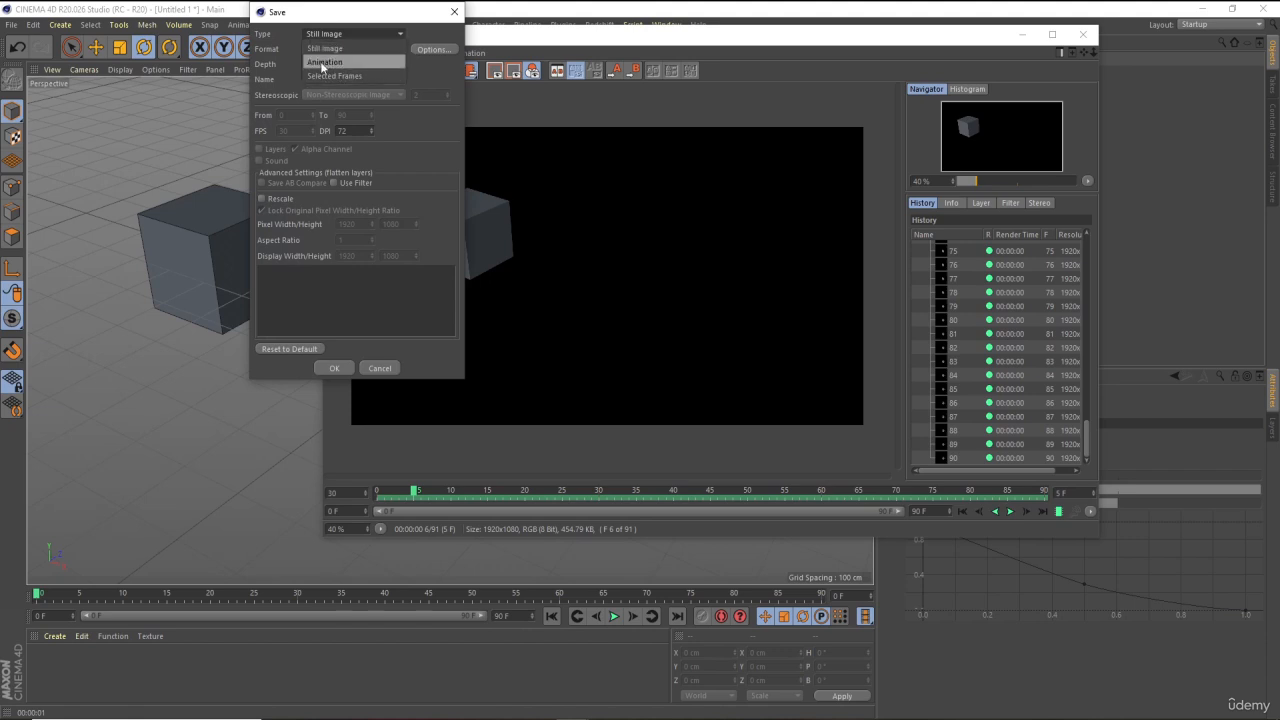
click(322, 63)
click(316, 50)
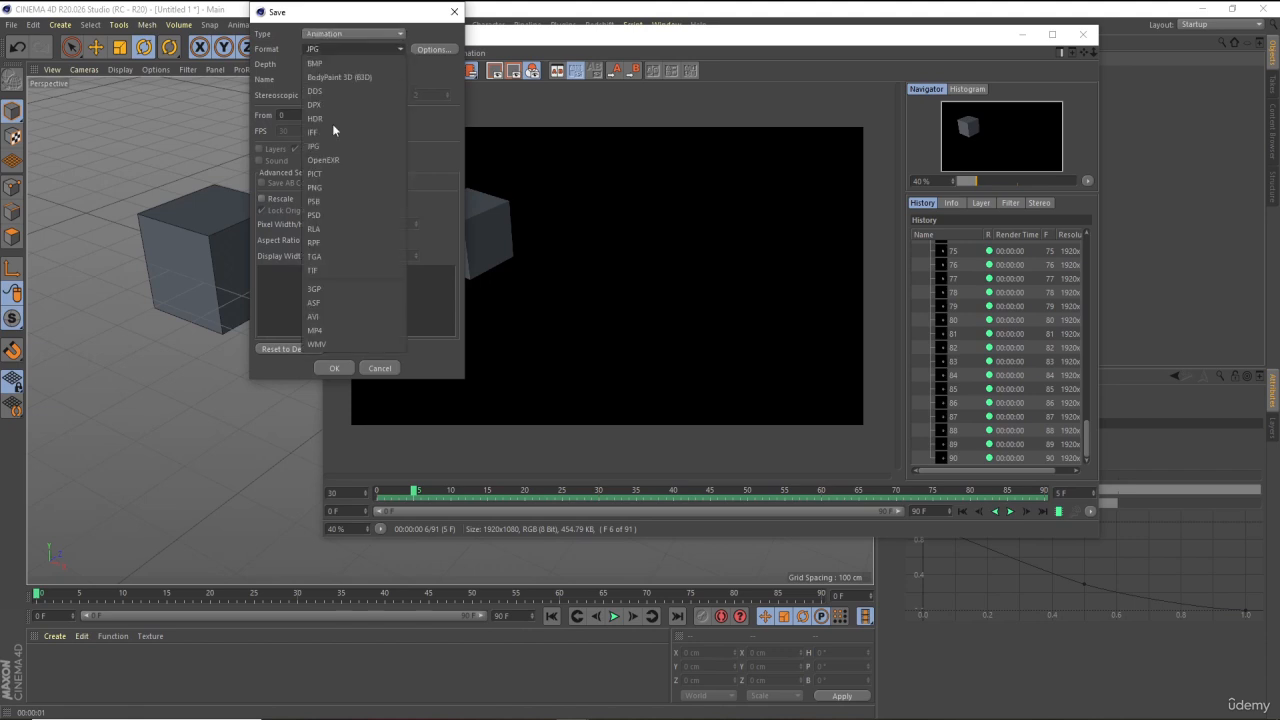
click(321, 331)
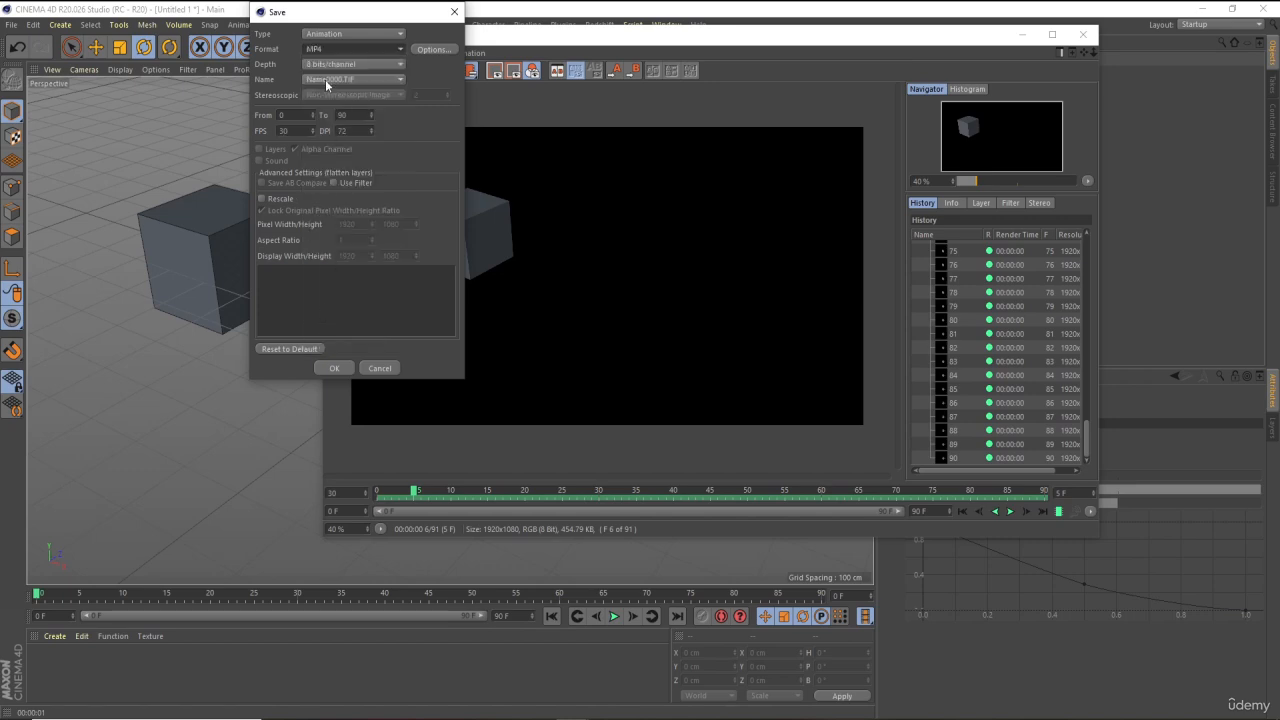
click(334, 368)
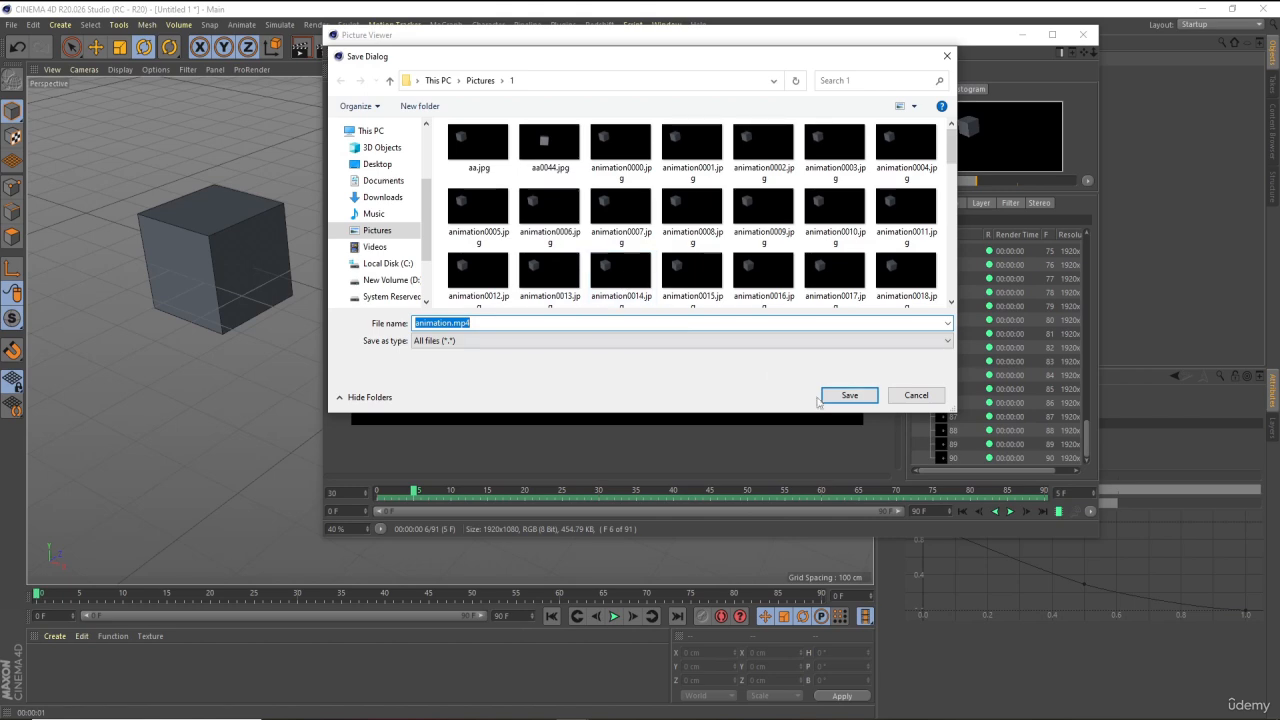
click(847, 395)
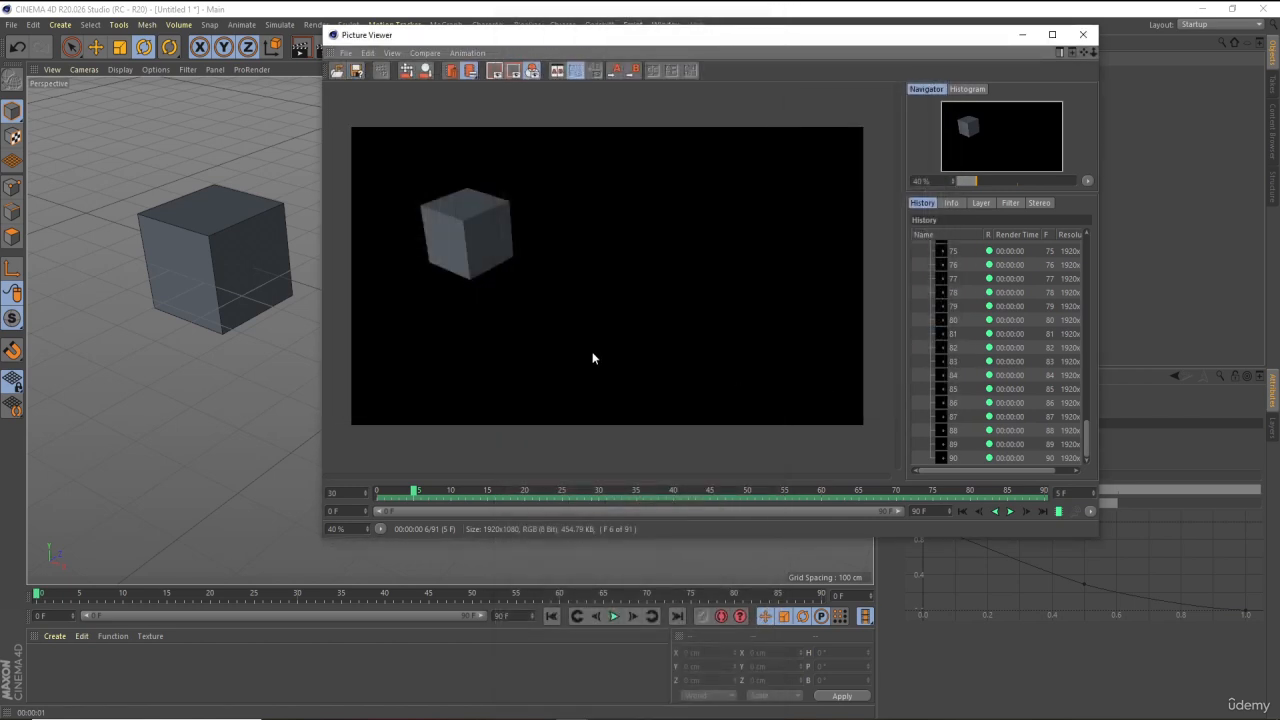
mouse_move(312, 712)
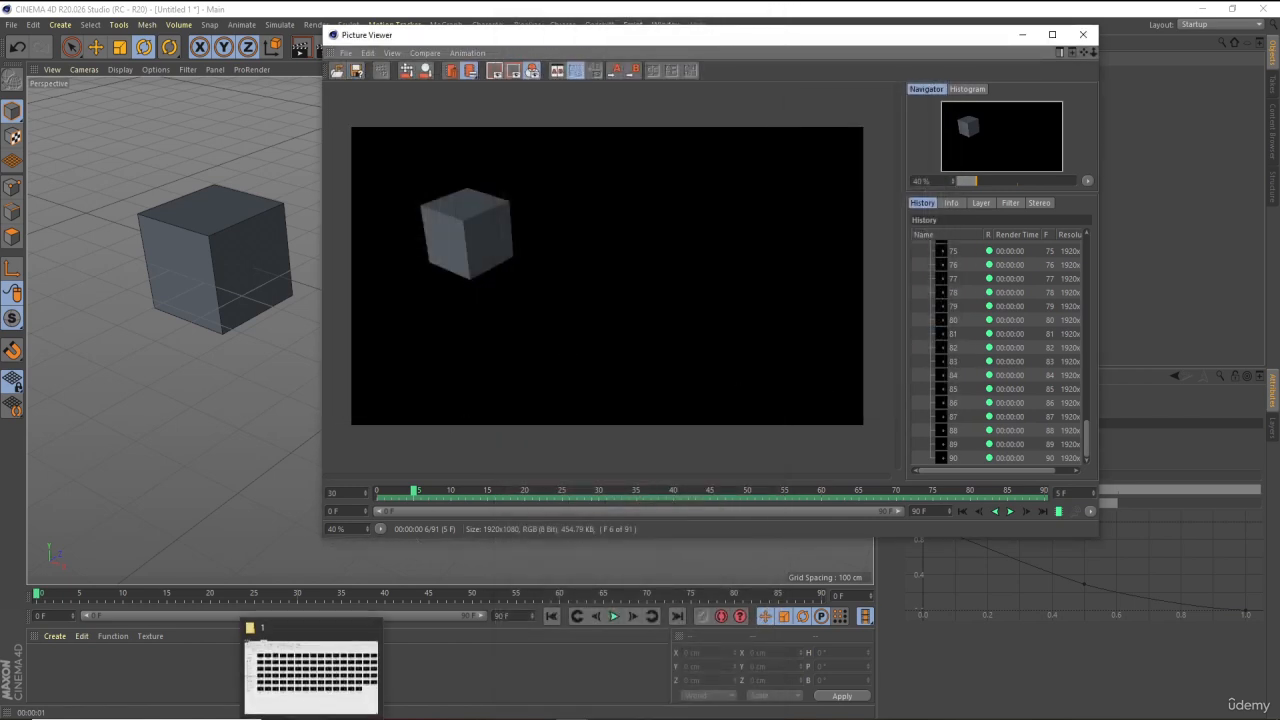
Open the saved animation.mp4 from the output folder in a media player to check it, and close the player
click(314, 688)
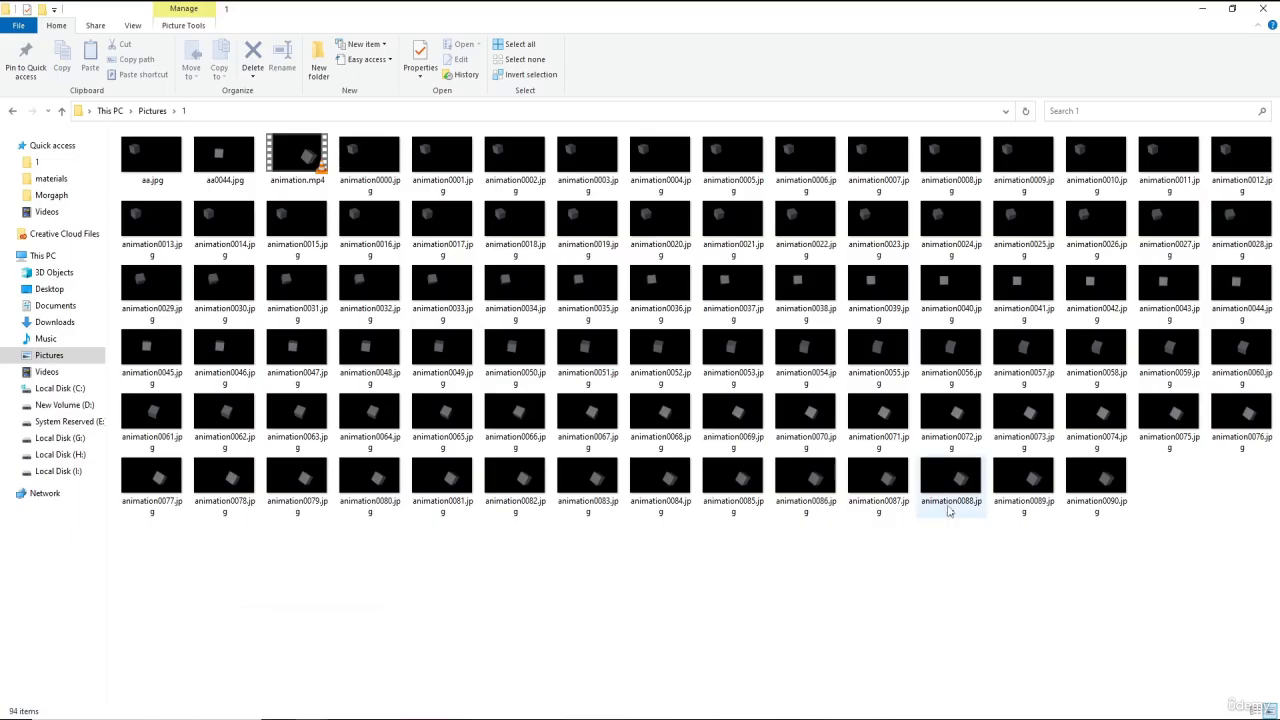
double_click(300, 168)
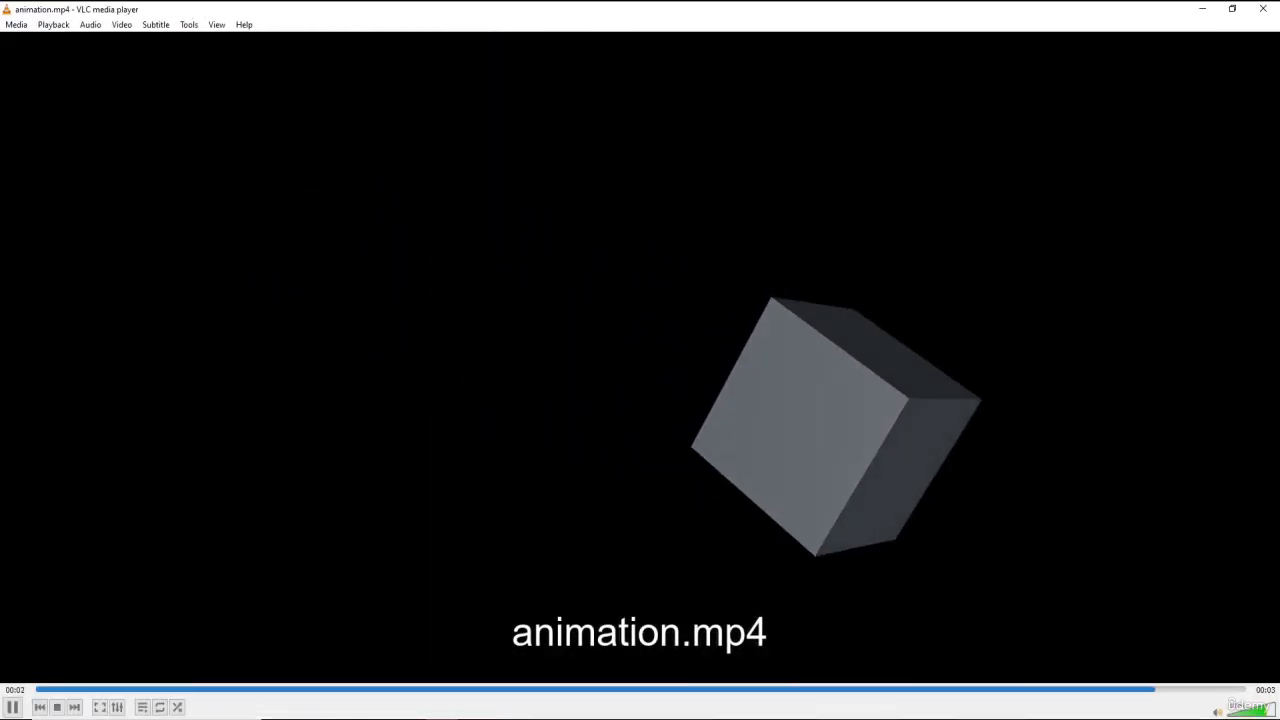
click(1263, 8)
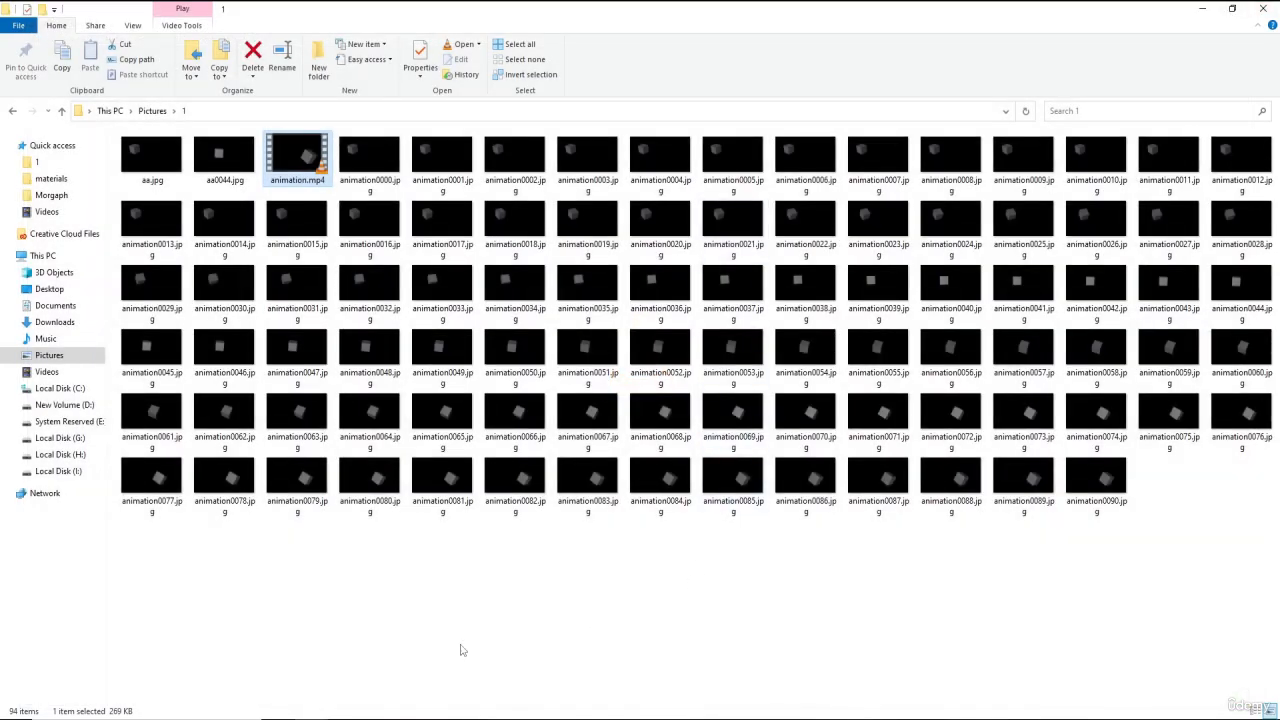
Switch back to Cinema 4D and close the Picture Viewer window
mouse_move(575, 714)
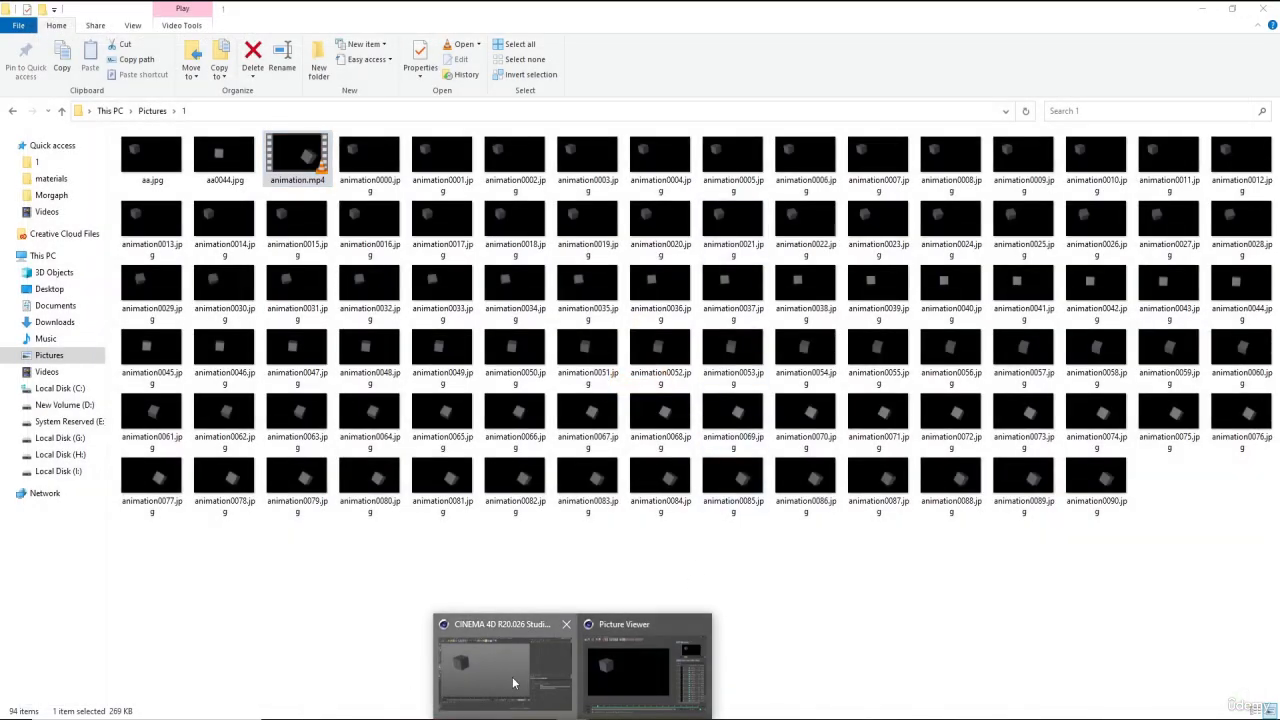
click(512, 676)
click(1083, 34)
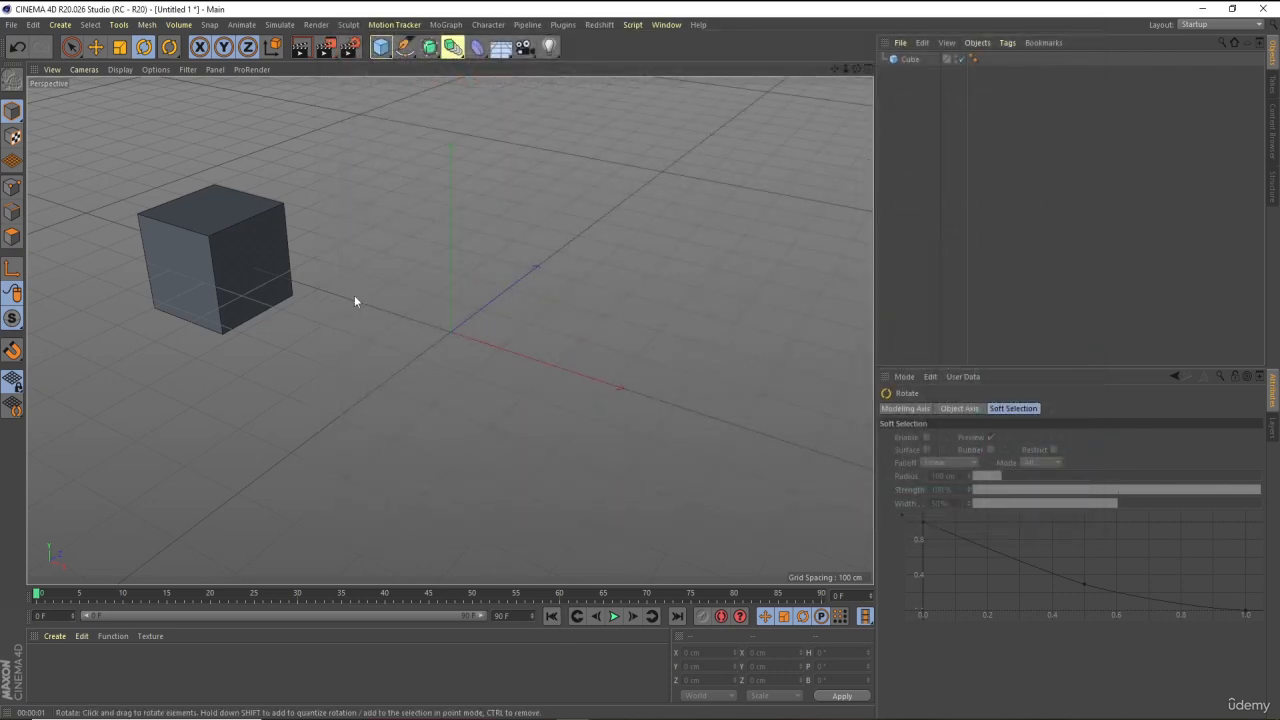
Play the cube animation in the viewport, pause it, and jump back to the first frame
click(613, 616)
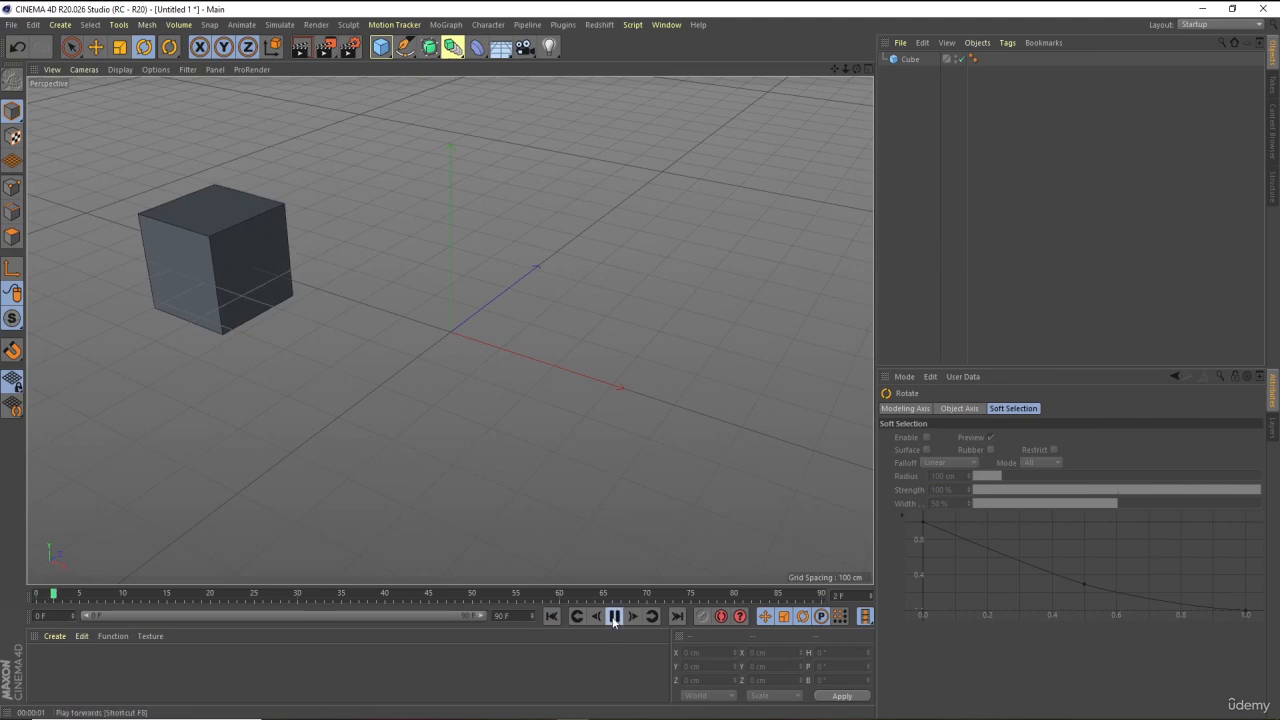
click(613, 616)
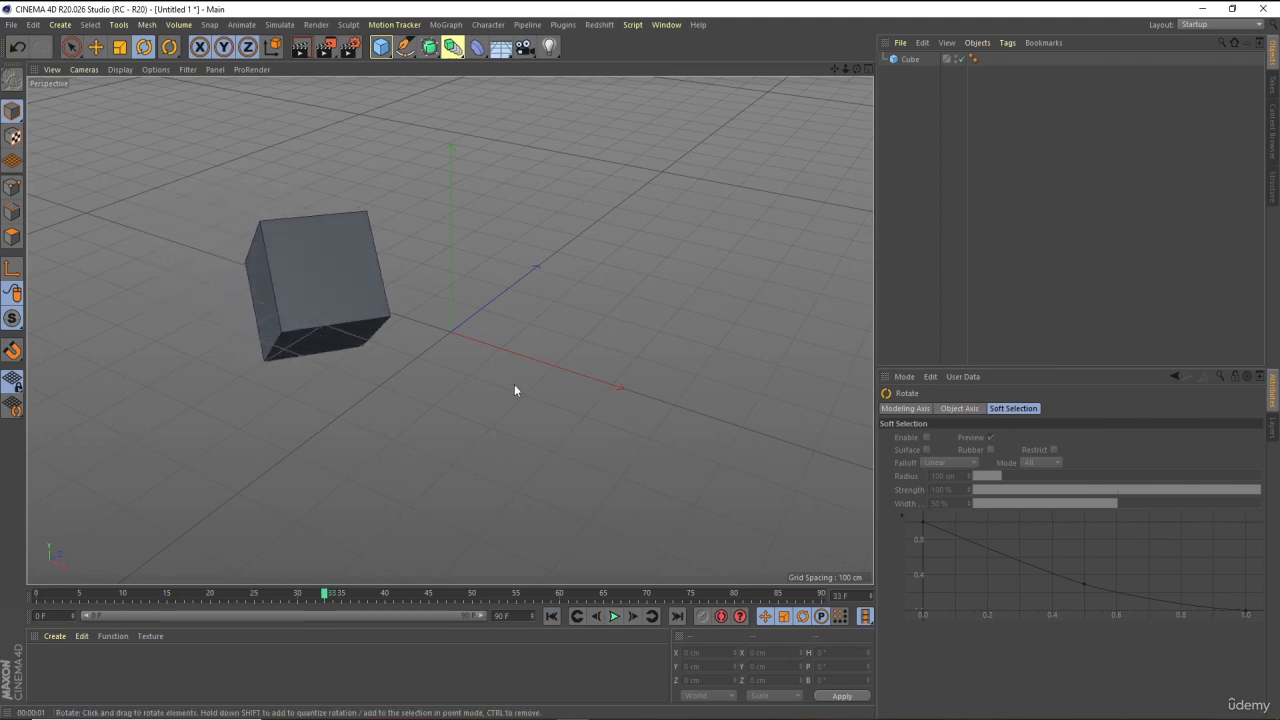
click(551, 616)
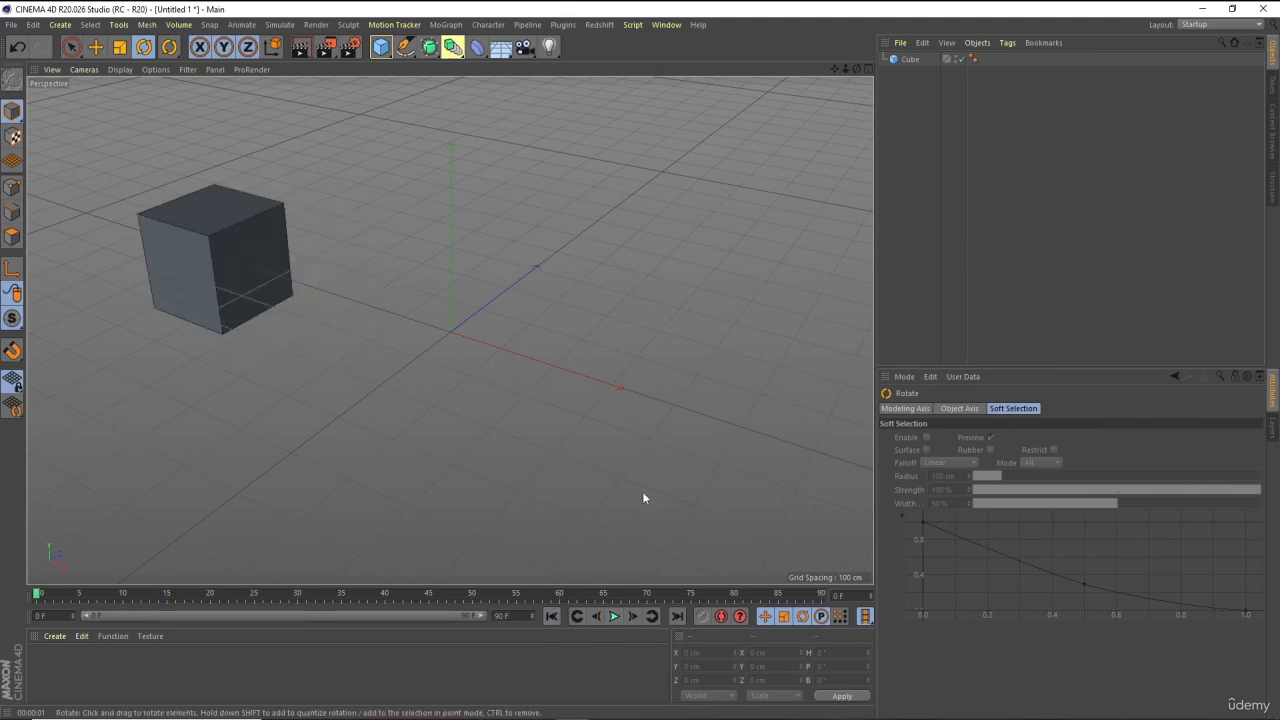